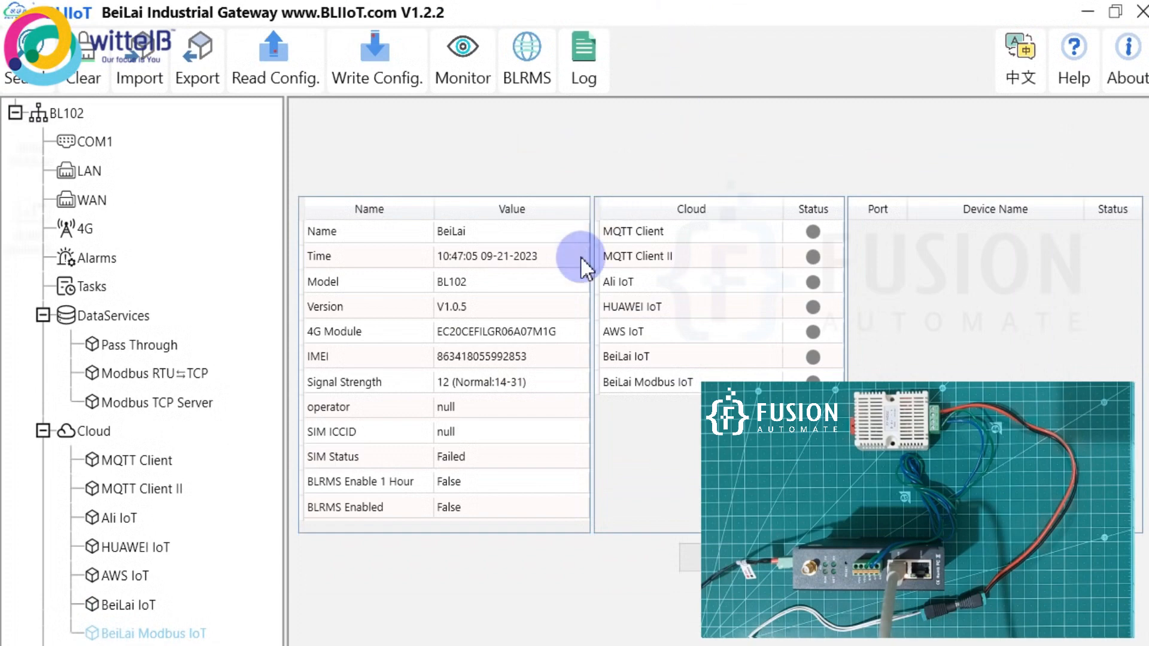
Bring up the list of installed apps to start the BeiLai gateway tool.
click(21, 645)
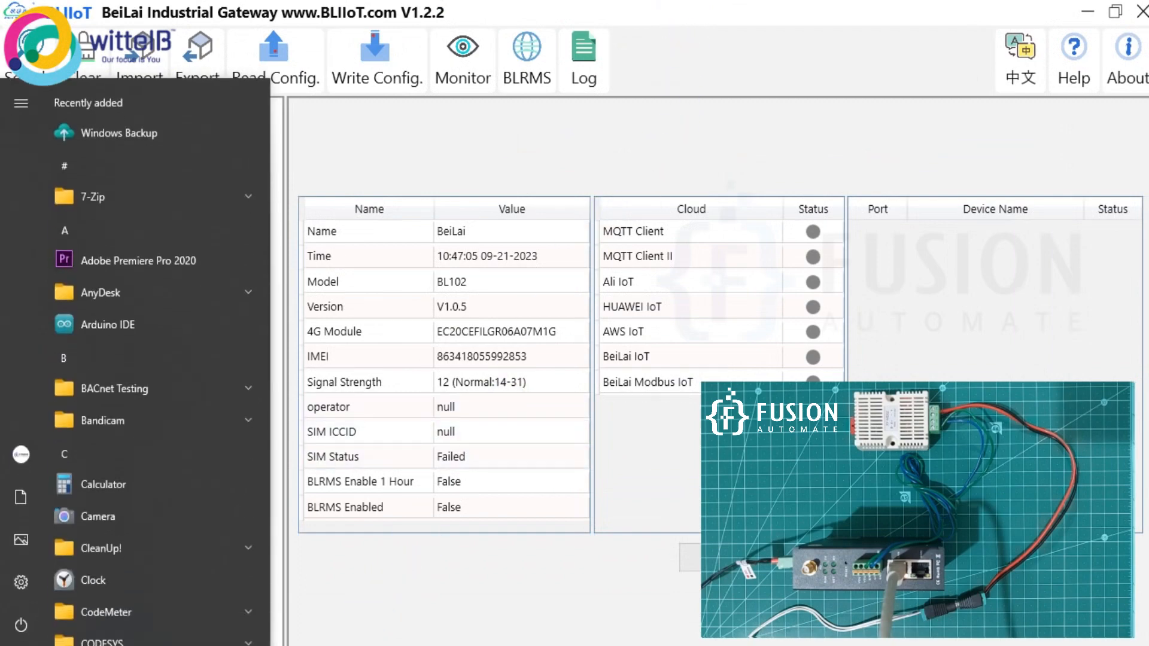
click(479, 645)
click(492, 275)
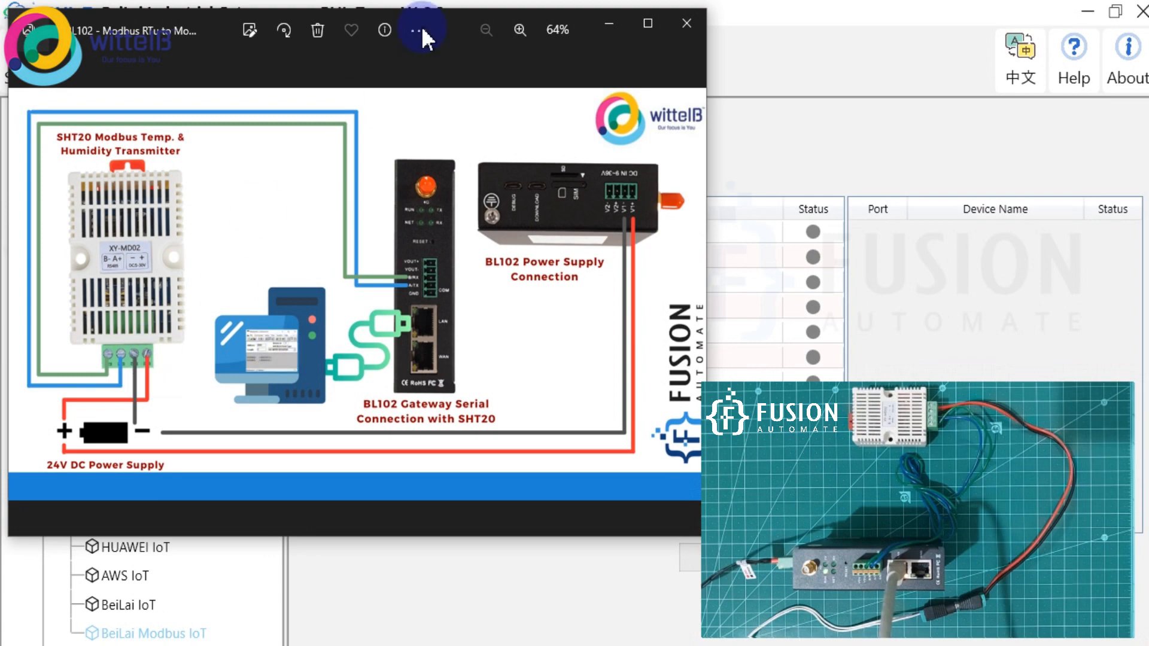
click(608, 30)
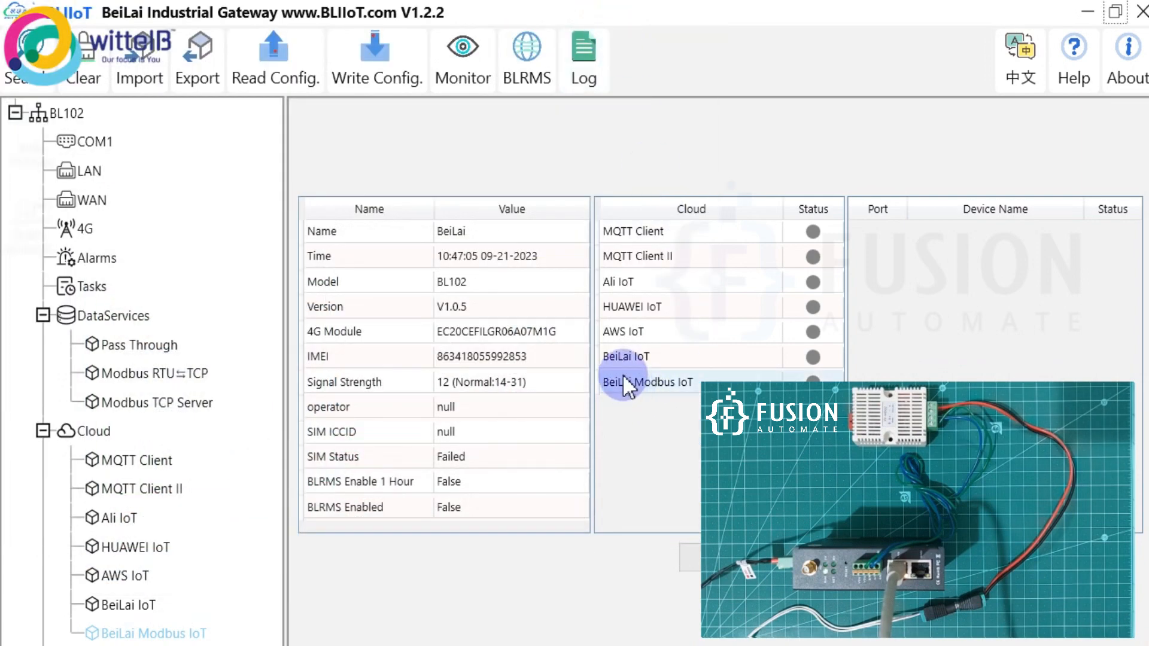
Put COM1 in Modbus RTU⇌TCP mode, keeping 9600 baud, 8 data bits, 1 stop bit, no parity.
click(87, 141)
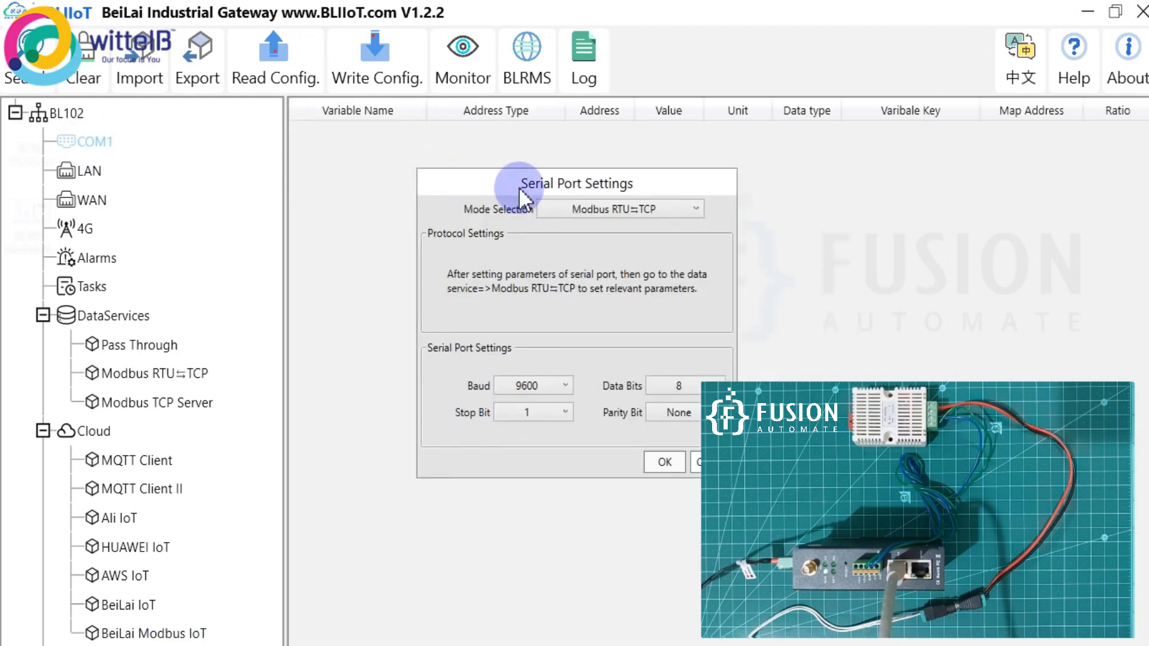
drag(518, 186, 403, 156)
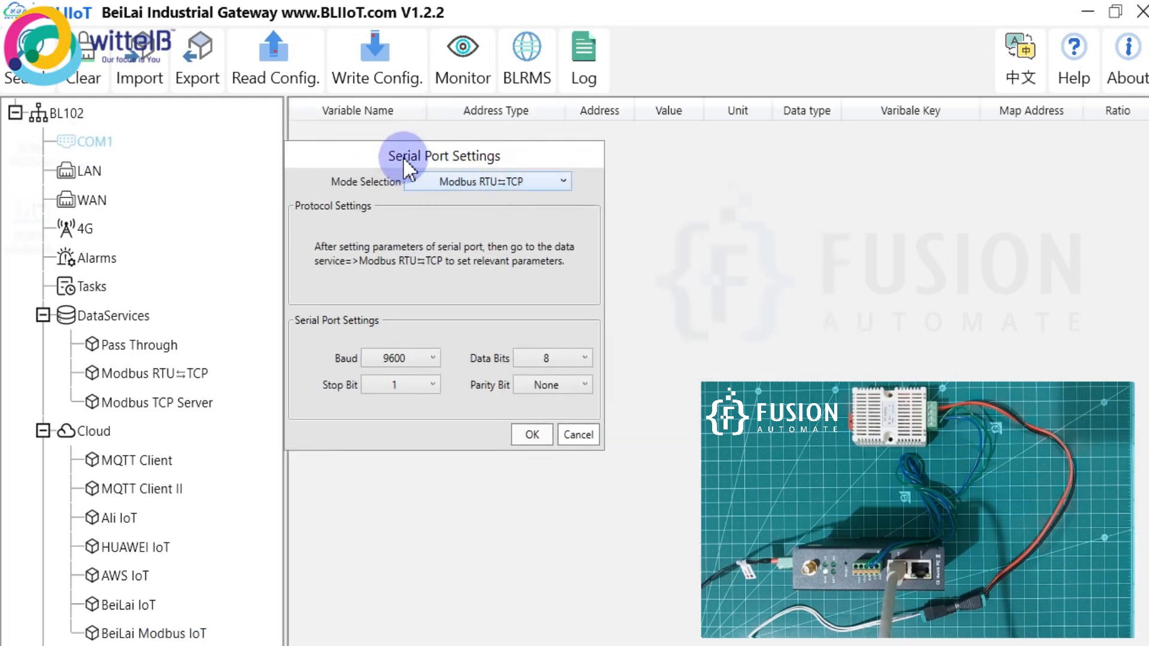
click(483, 178)
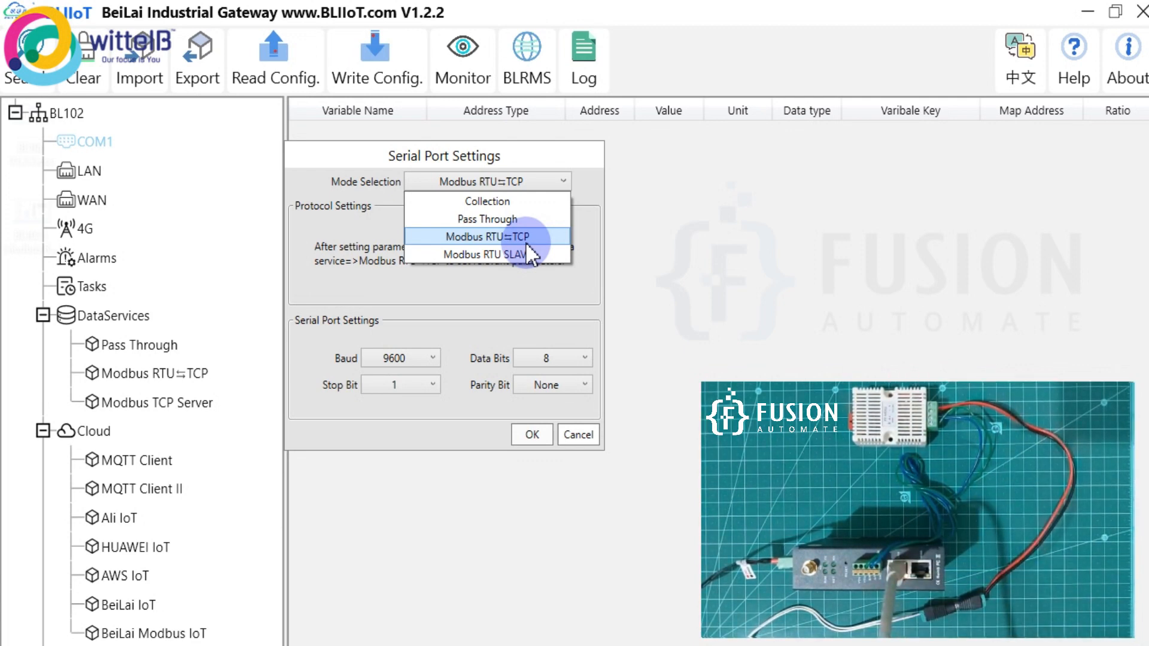
click(491, 242)
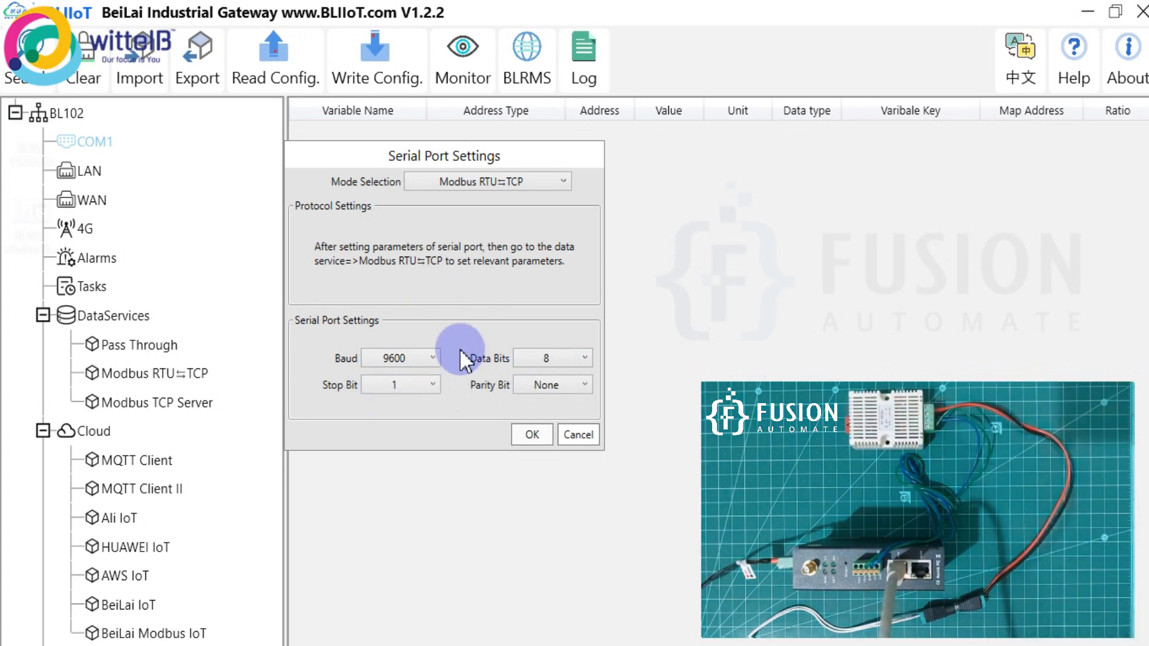
click(532, 433)
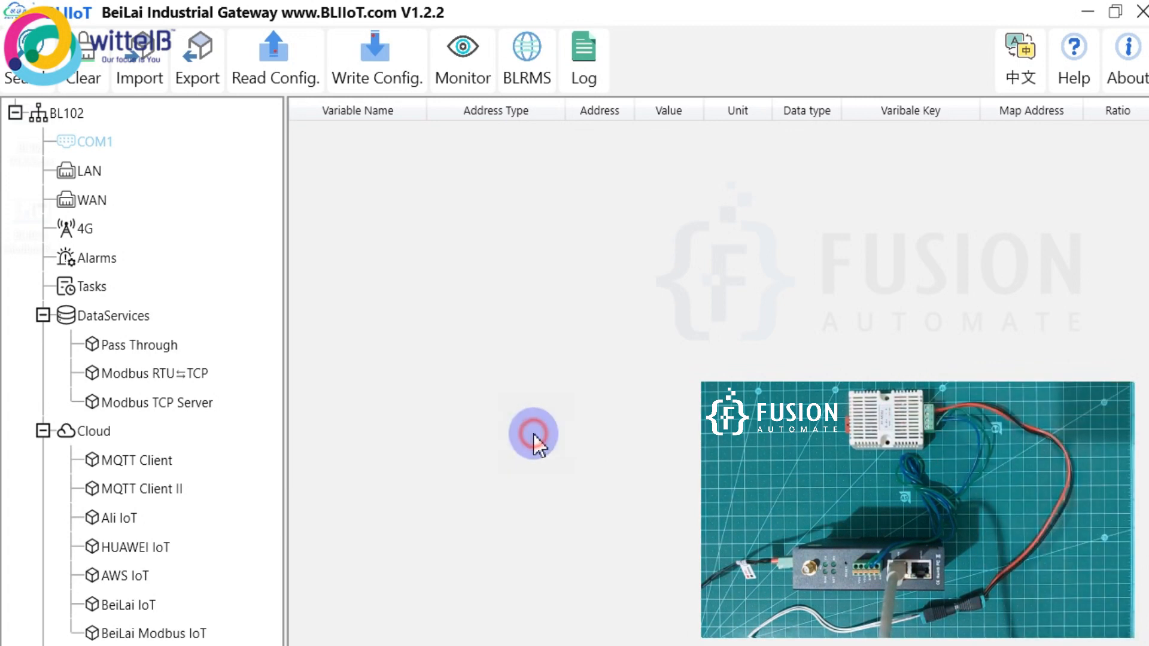
Write the configuration to the BL102, then log back in at 192.168.3.1 after the reboot.
click(390, 63)
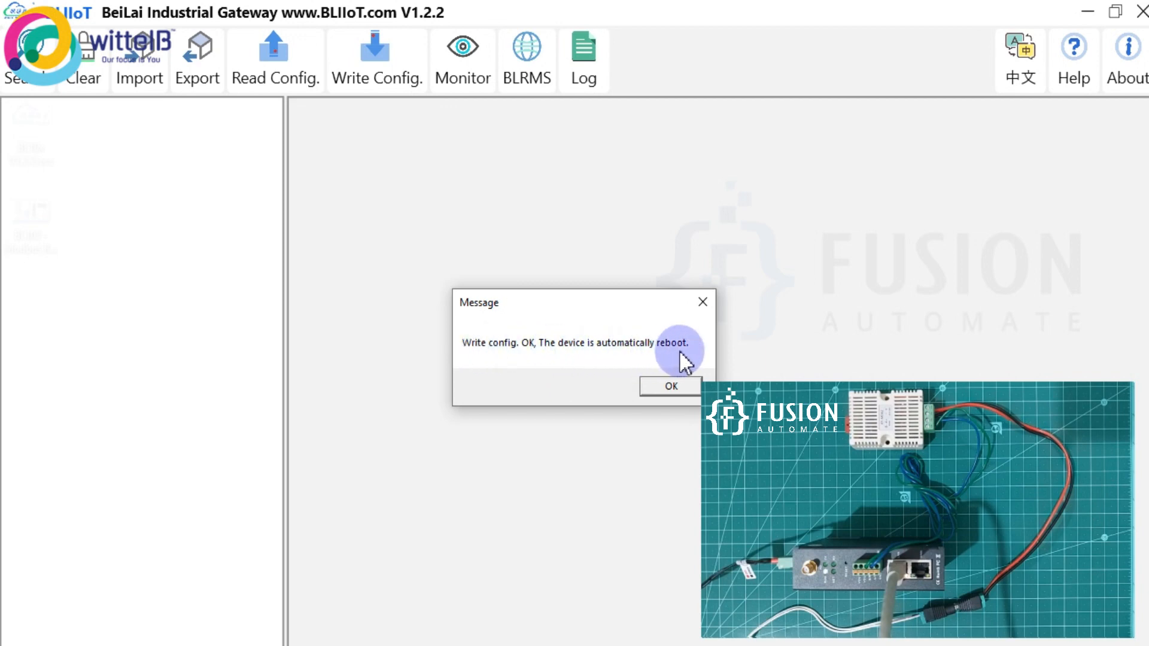
click(667, 393)
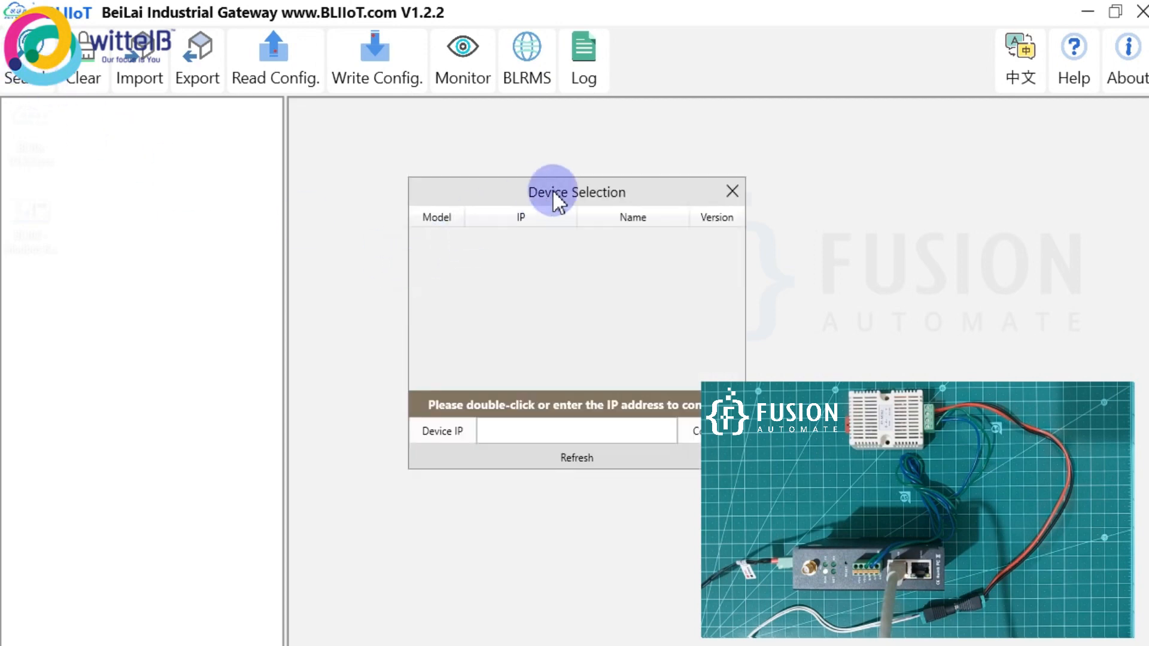
drag(563, 188, 478, 188)
click(496, 423)
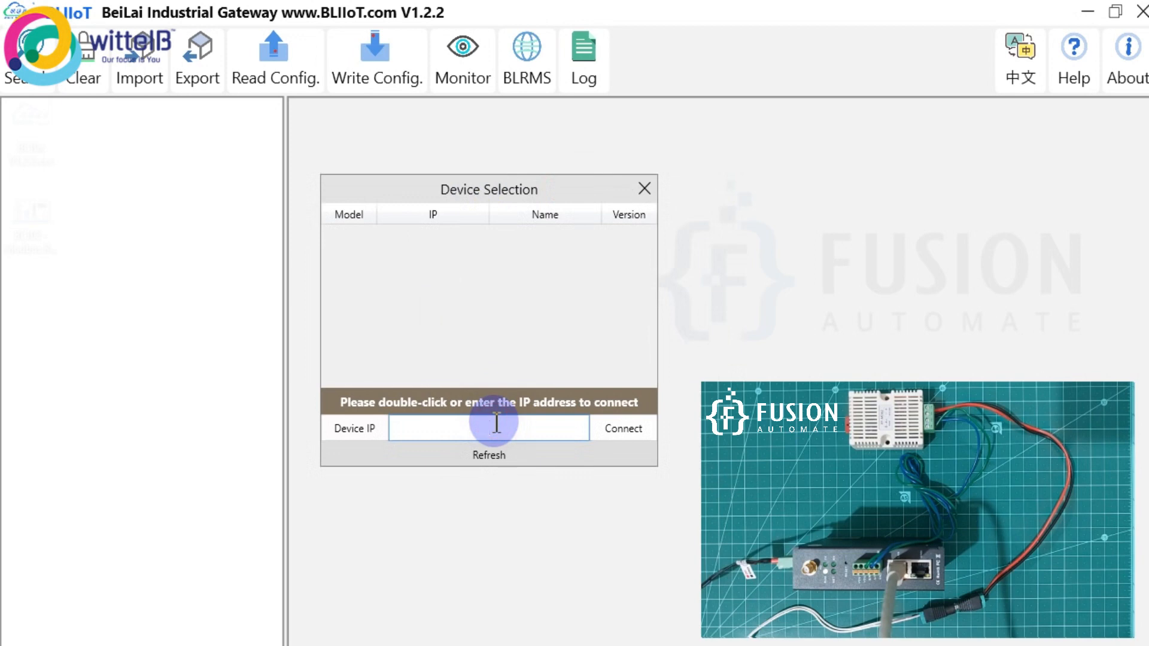
text(192)
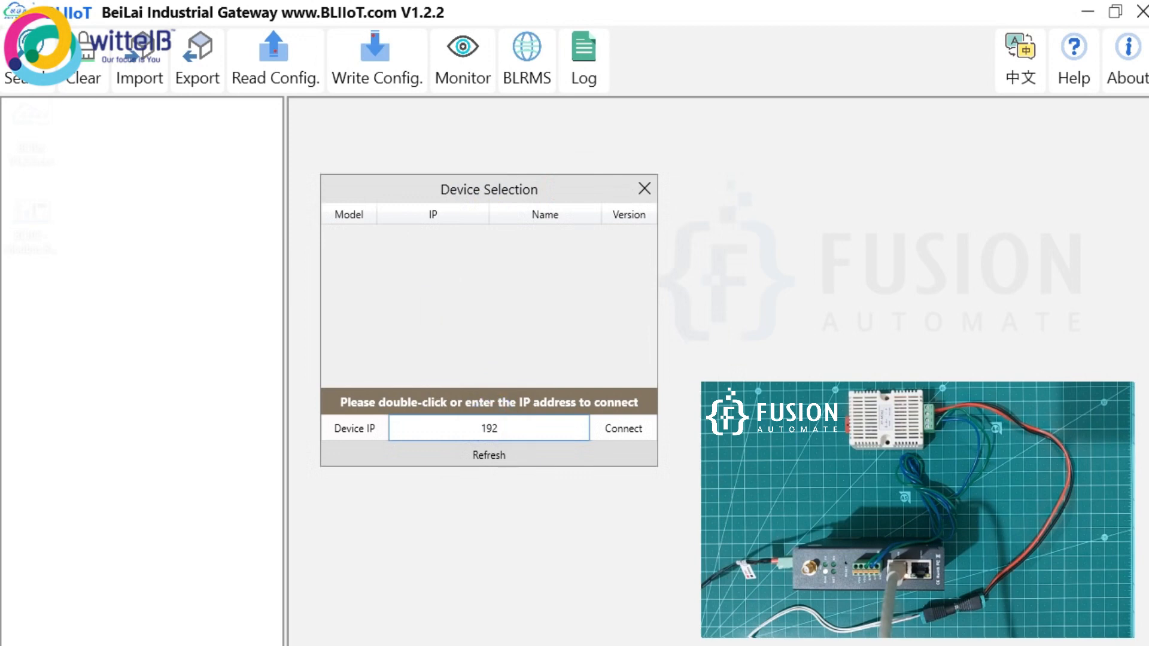
text(.168.3.1)
click(637, 426)
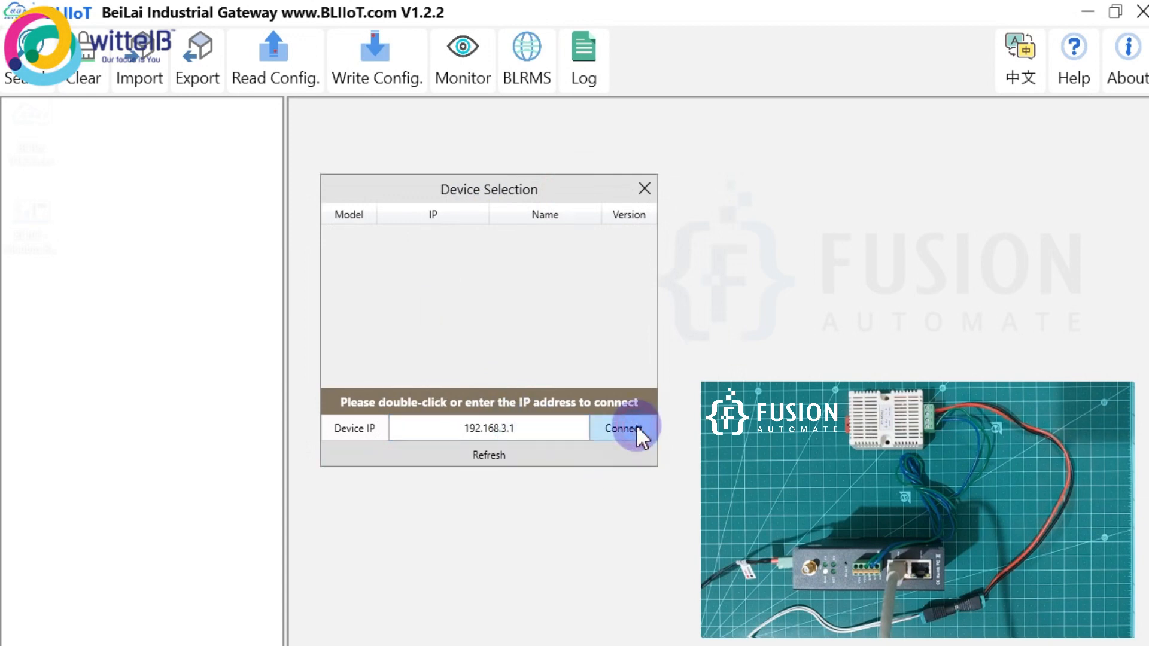
click(616, 326)
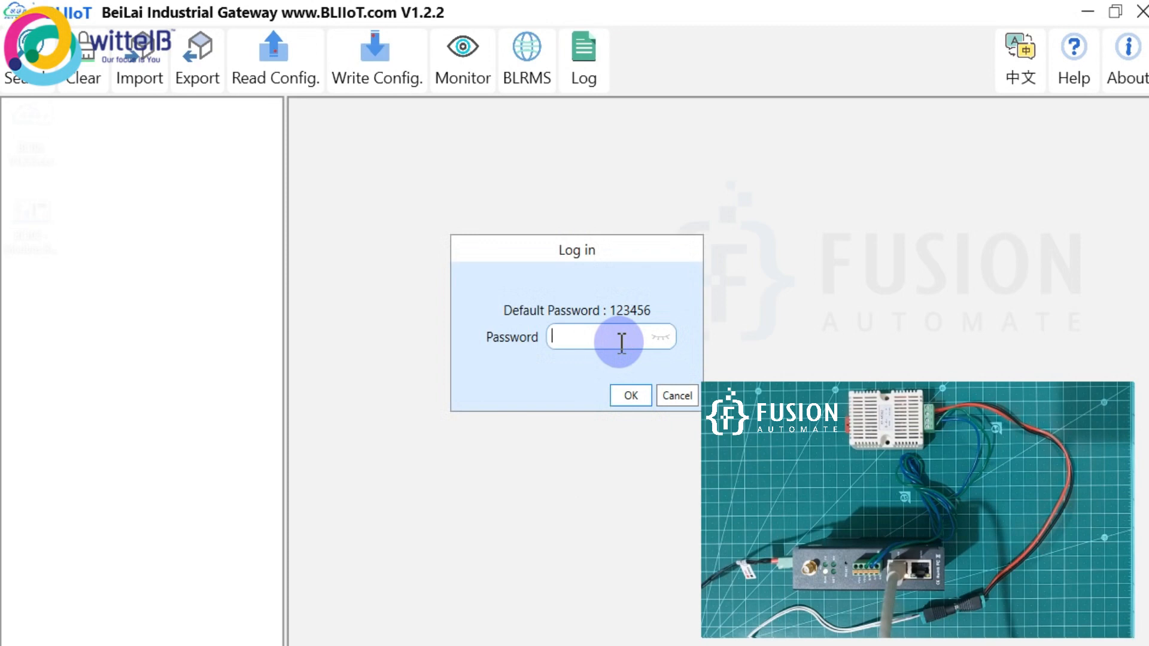
text(123456)
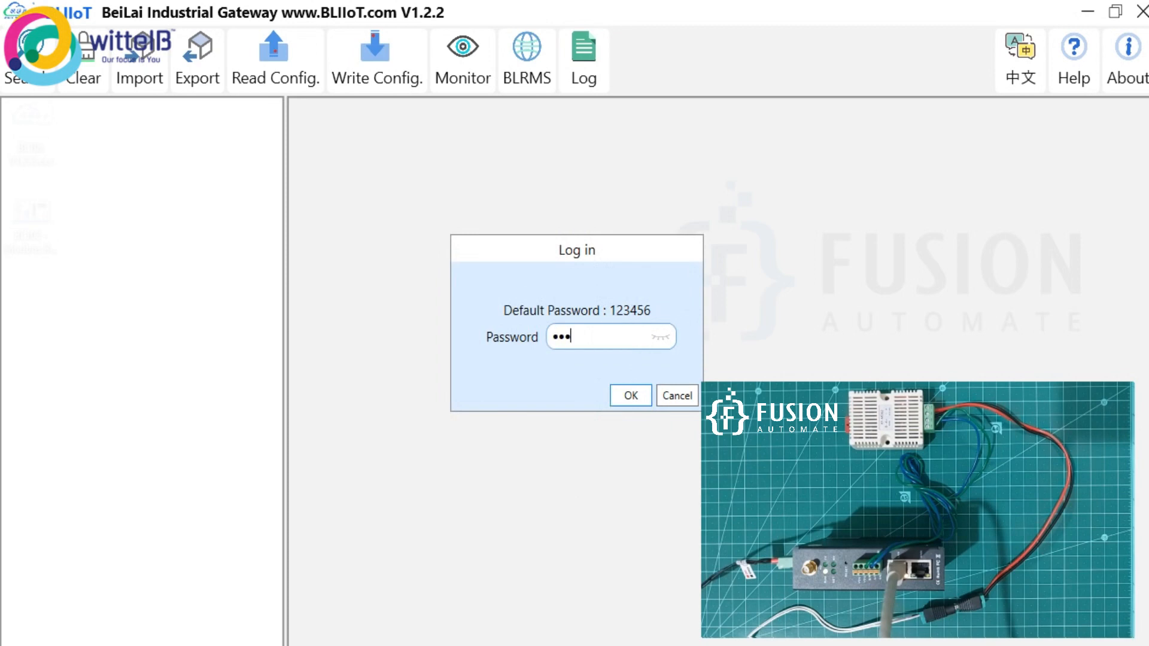
click(629, 395)
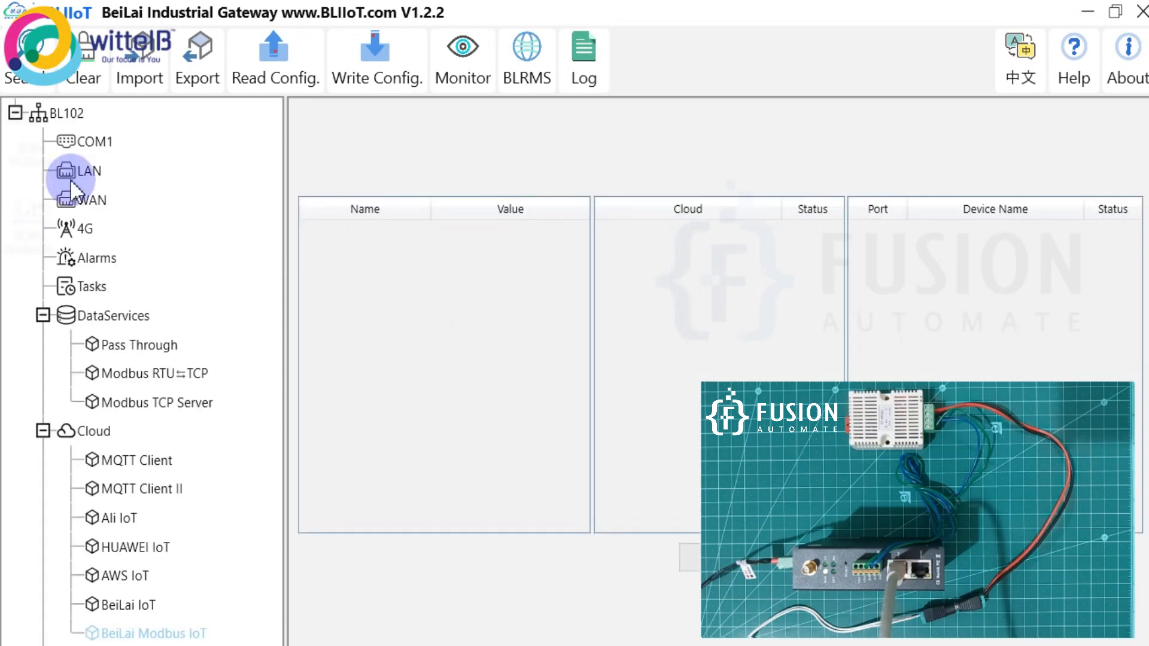
Recheck COM1's serial settings and close them without changes.
click(89, 142)
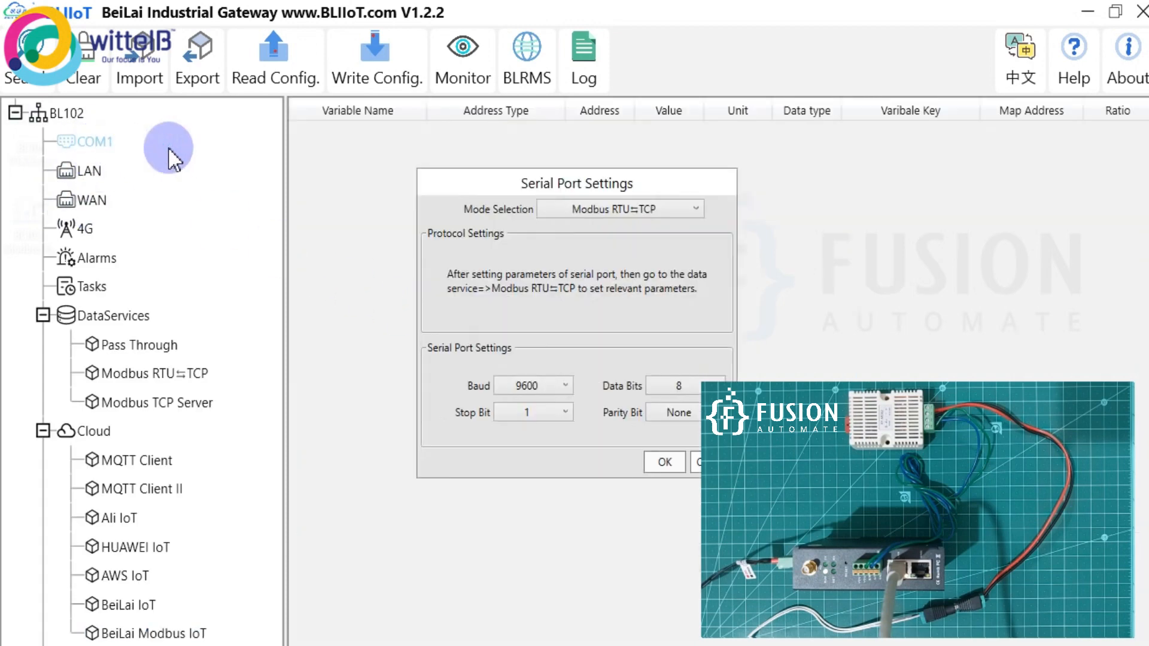
drag(548, 181, 443, 158)
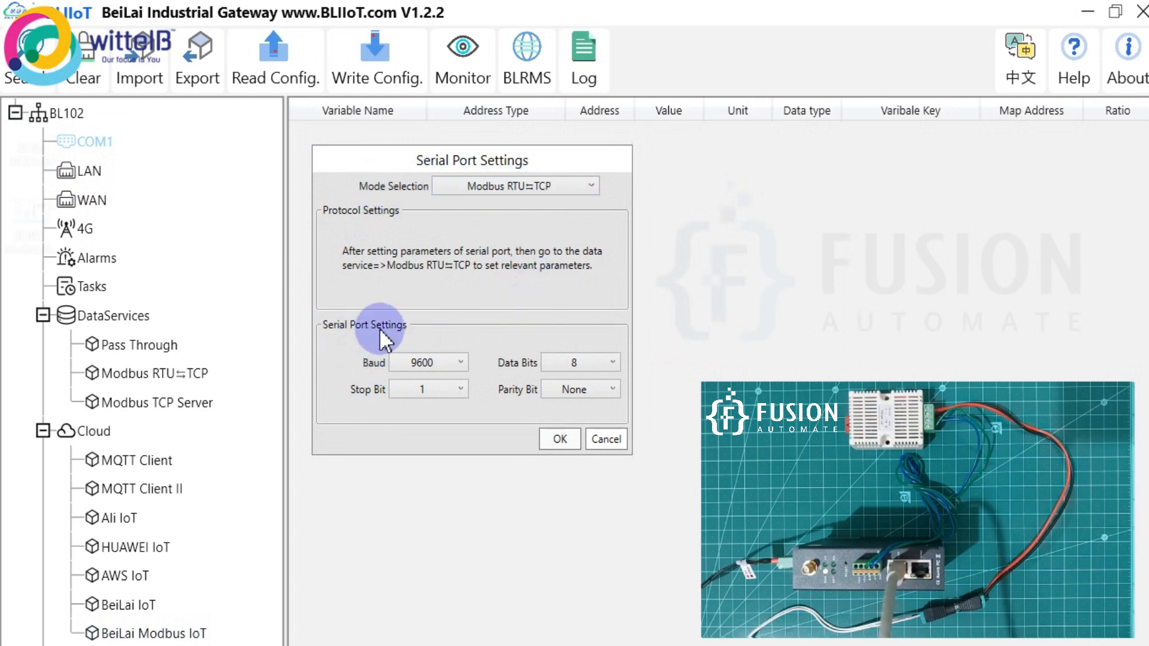
click(602, 439)
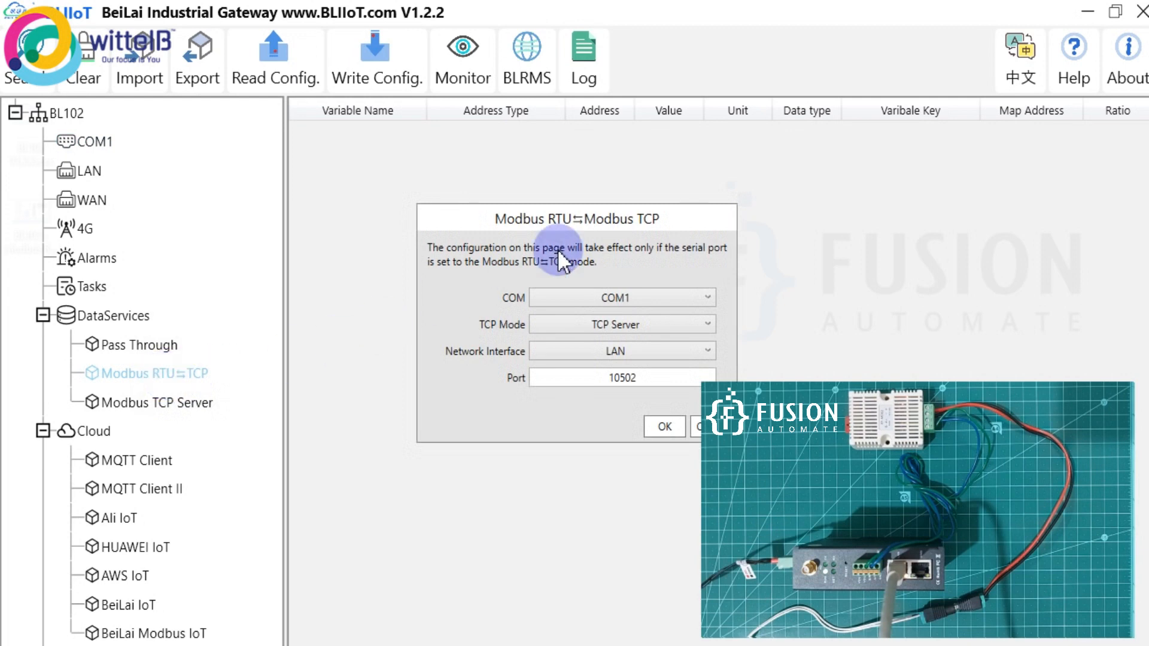
Bridge COM1 as a TCP Server on LAN port 10502 and apply the settings.
drag(551, 216, 438, 199)
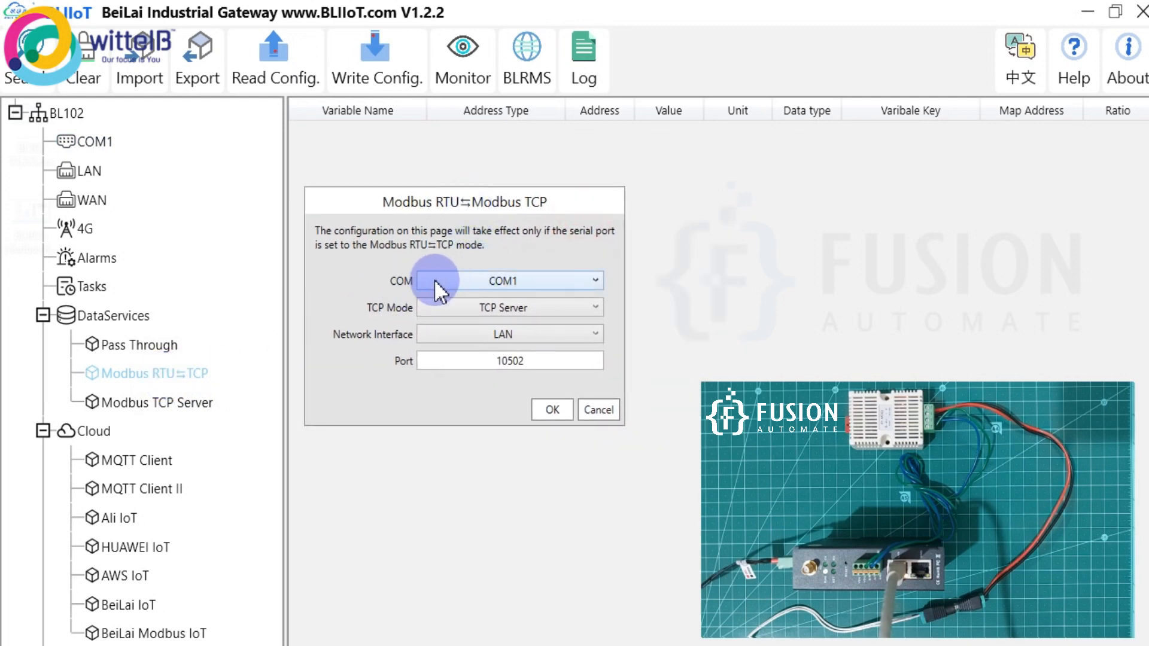
click(489, 280)
click(595, 279)
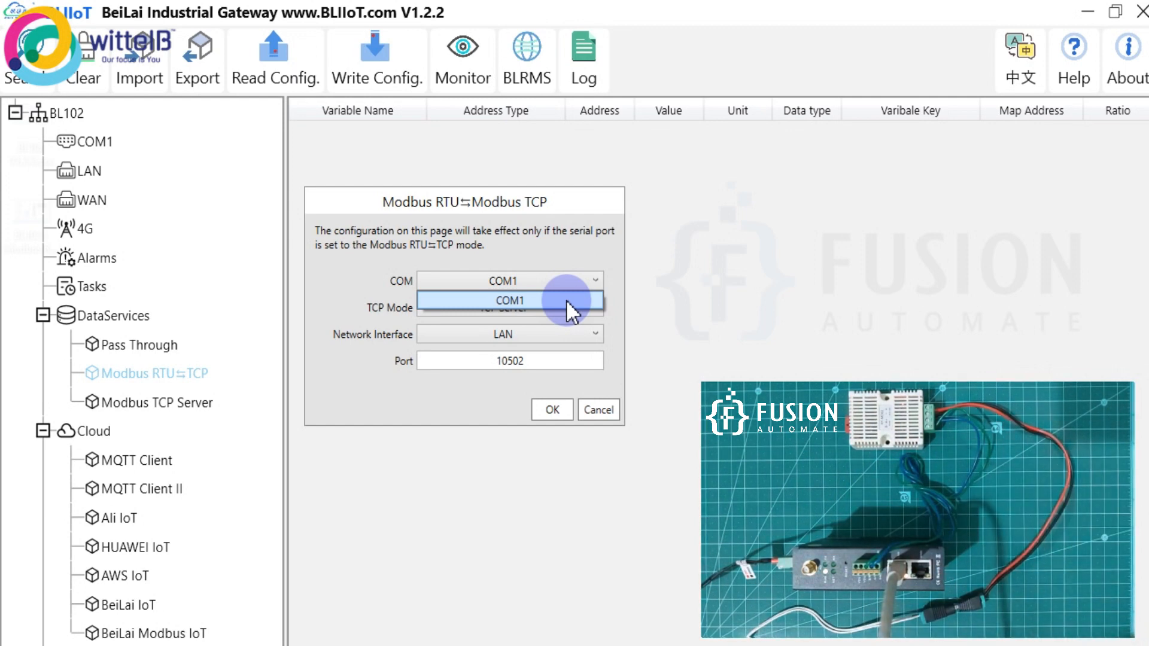
click(567, 302)
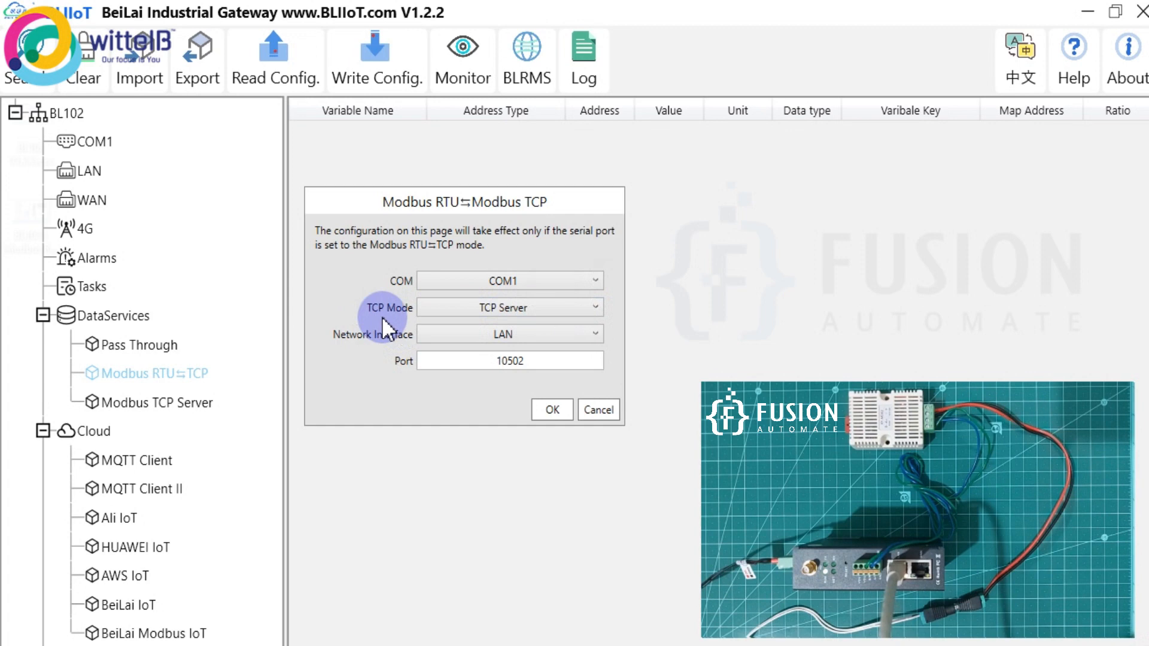
click(522, 308)
click(536, 329)
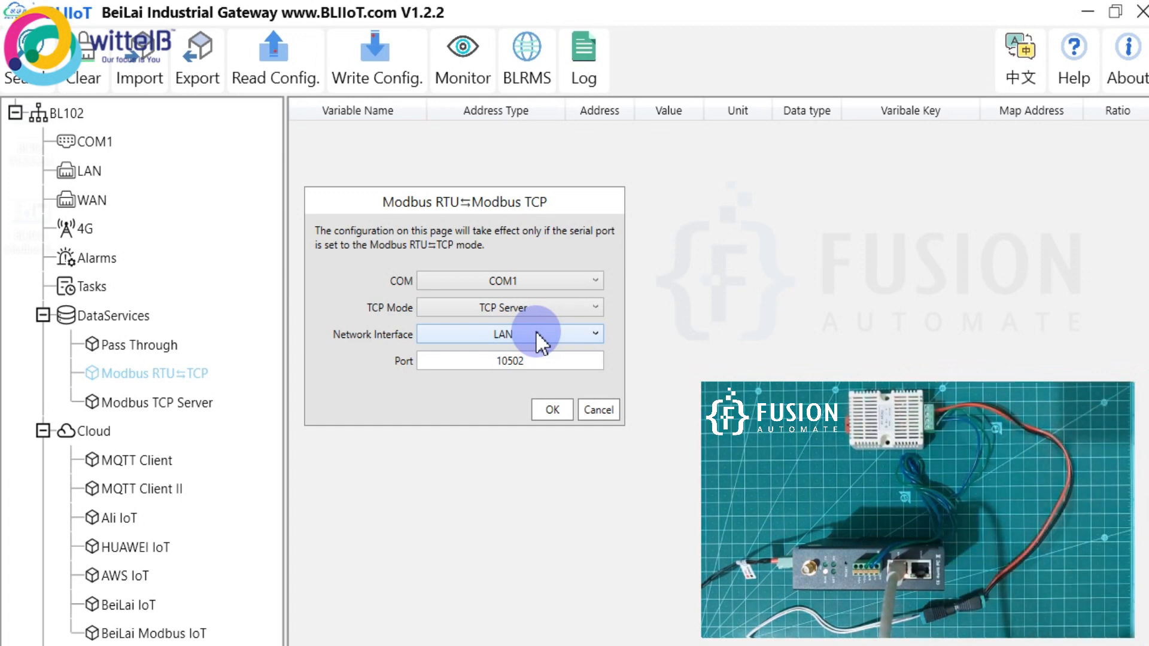
double_click(505, 361)
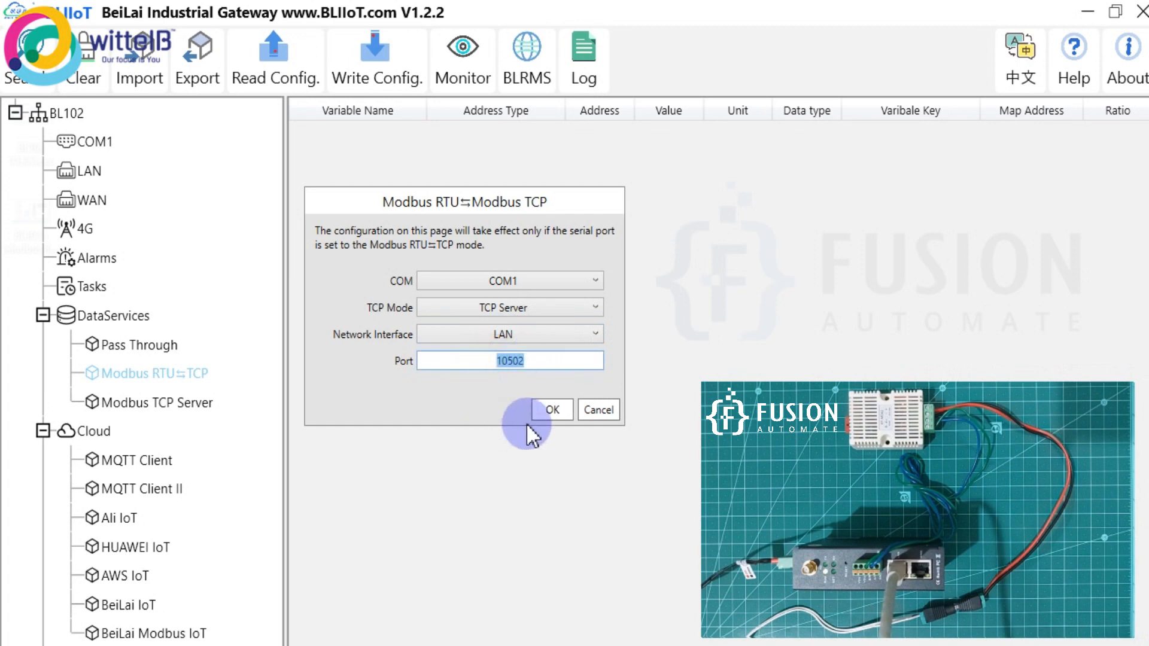
click(550, 410)
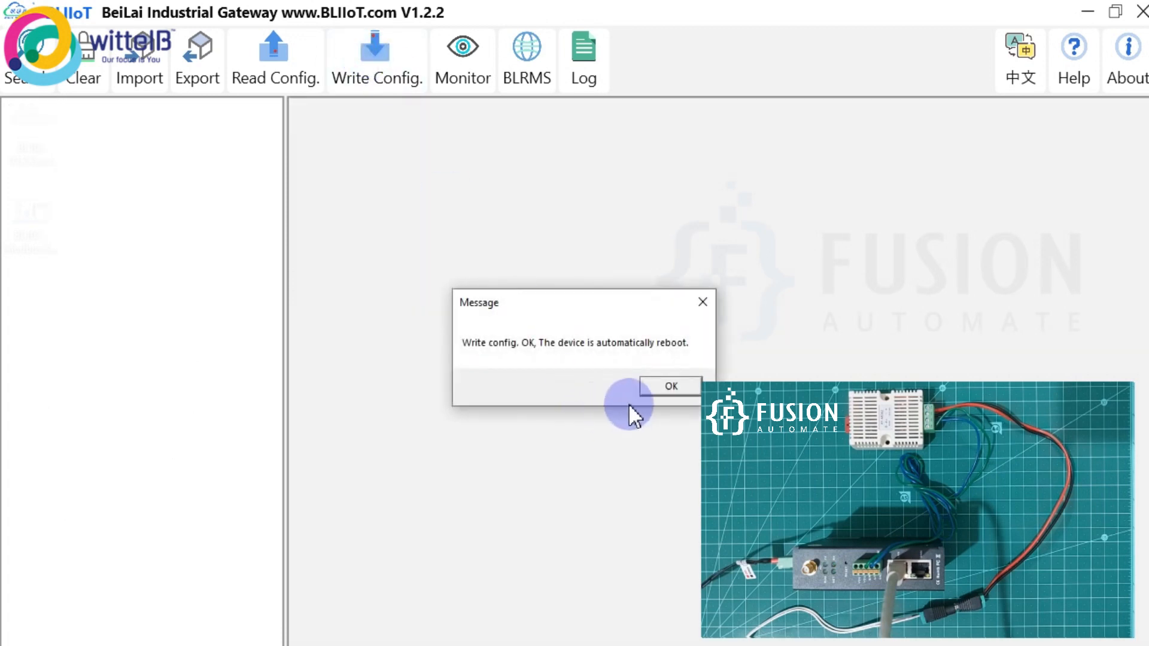
After the reboot, find and log back in to the BL102, then launch ModScan32.
click(665, 387)
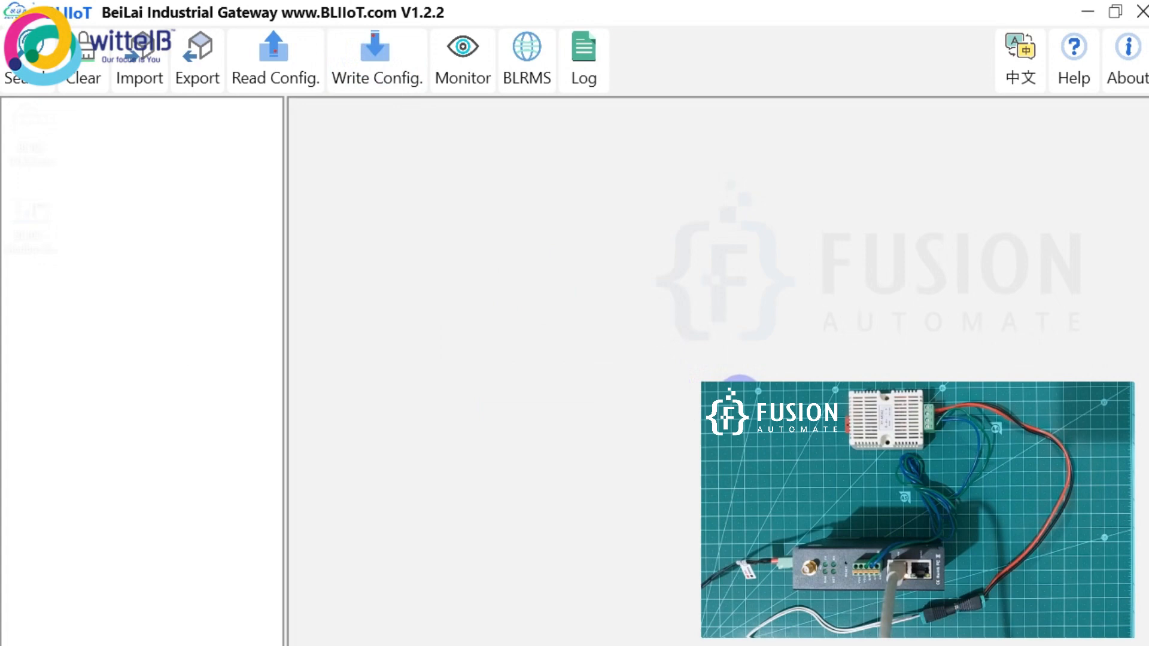
click(35, 81)
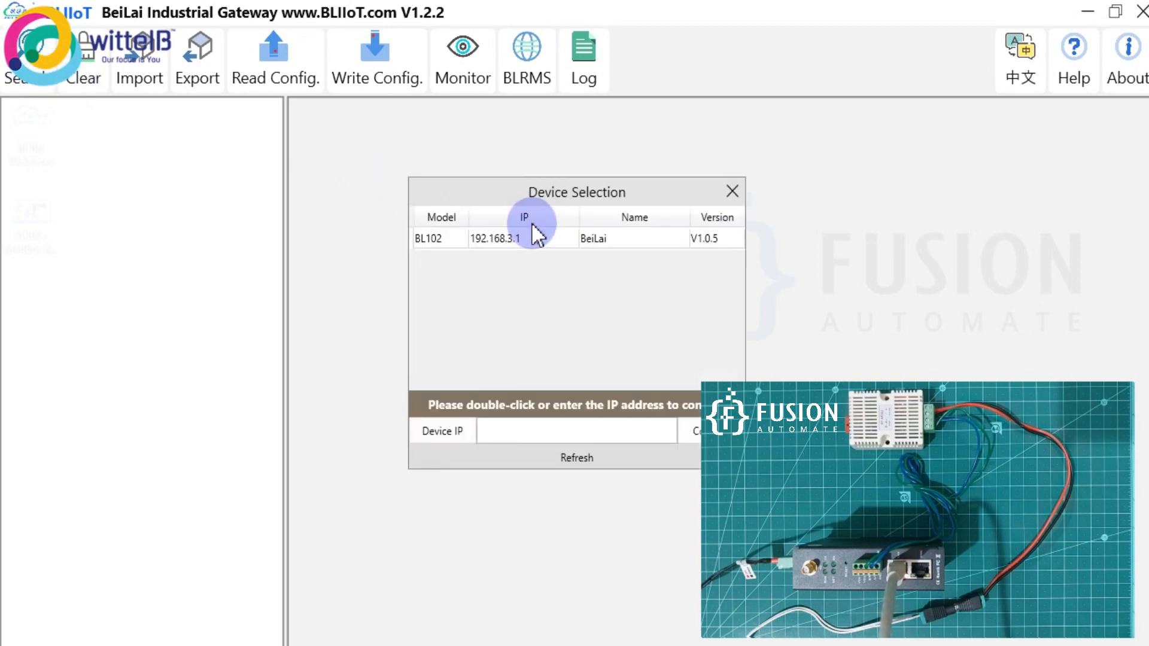
double_click(537, 233)
click(579, 336)
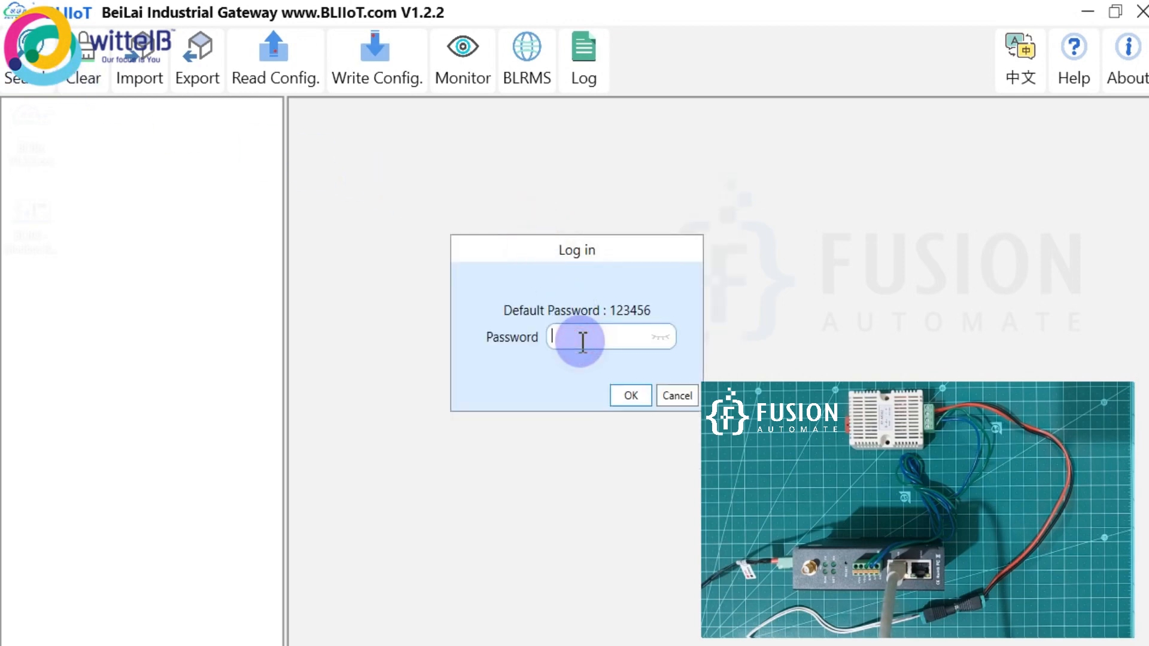
text(123456)
key(Return)
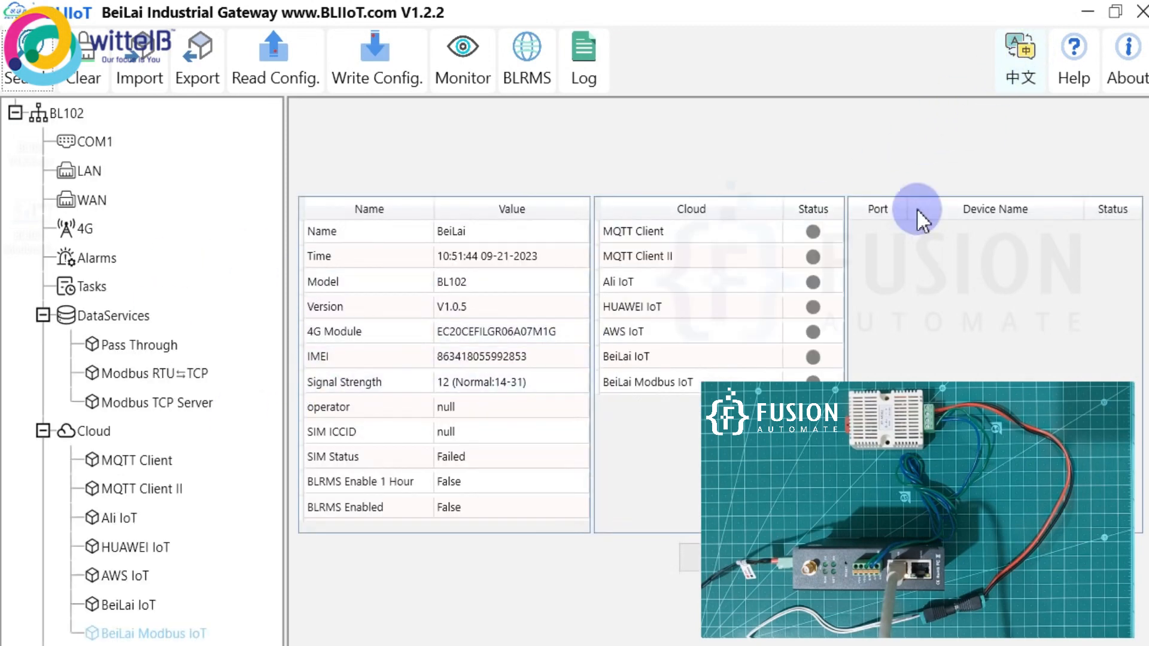
key(super)
click(338, 643)
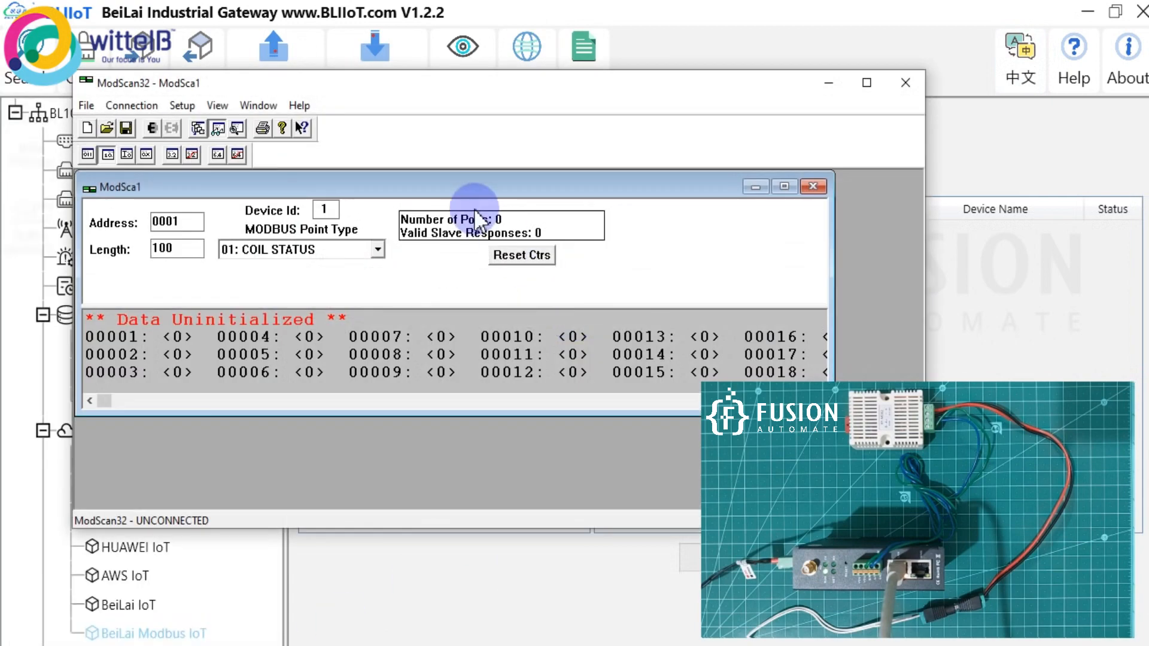
Maximize the ModSca1 window and set it to read 2 input registers (04) from address 0001.
double_click(475, 184)
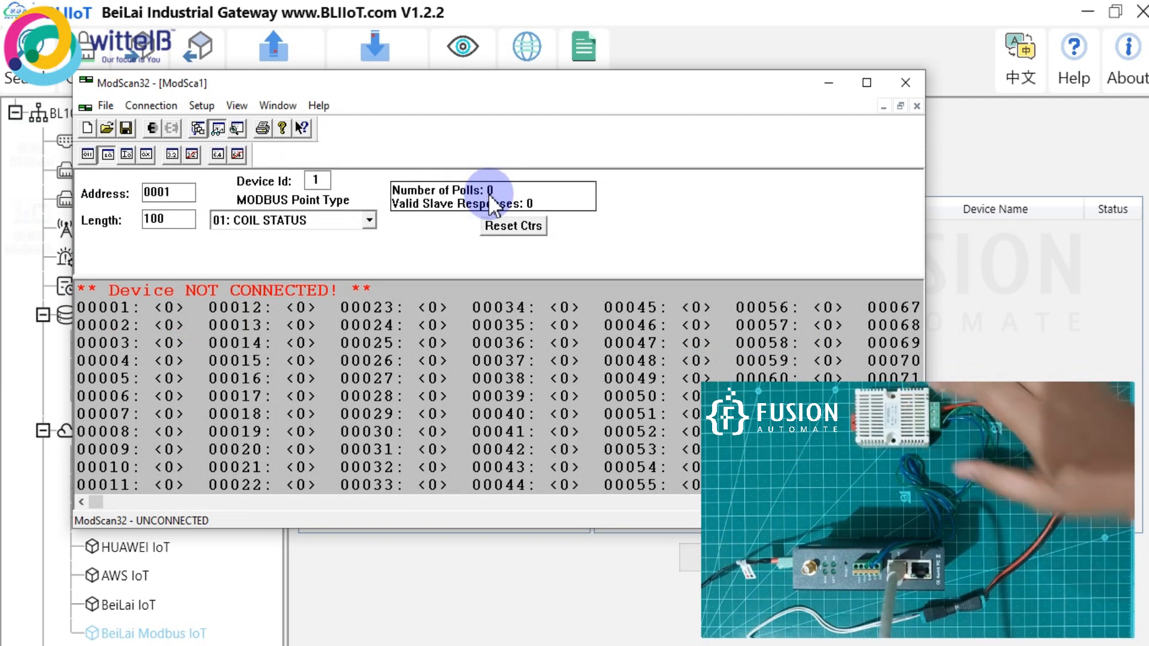
click(327, 221)
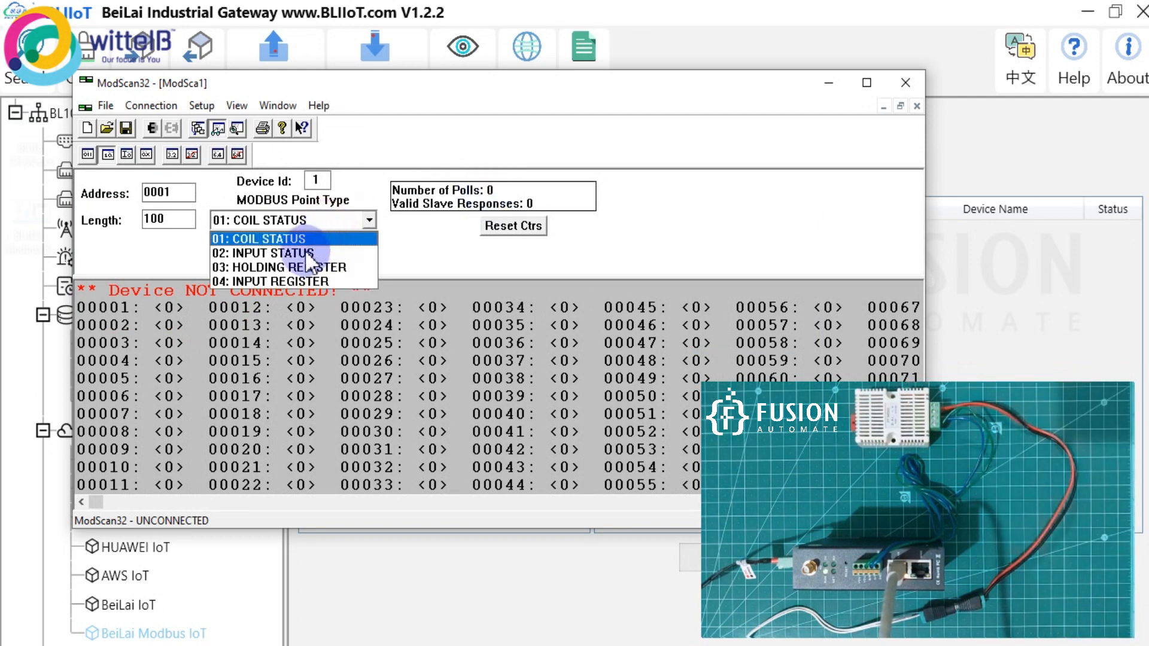
click(290, 280)
drag(185, 223, 62, 219)
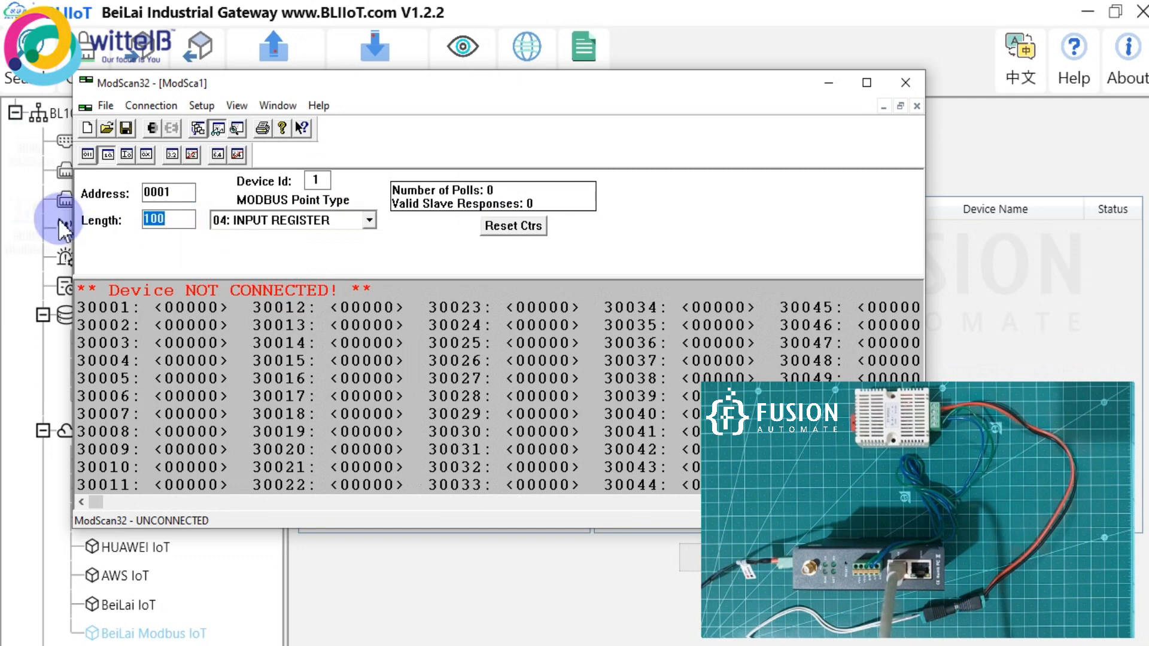
text(2)
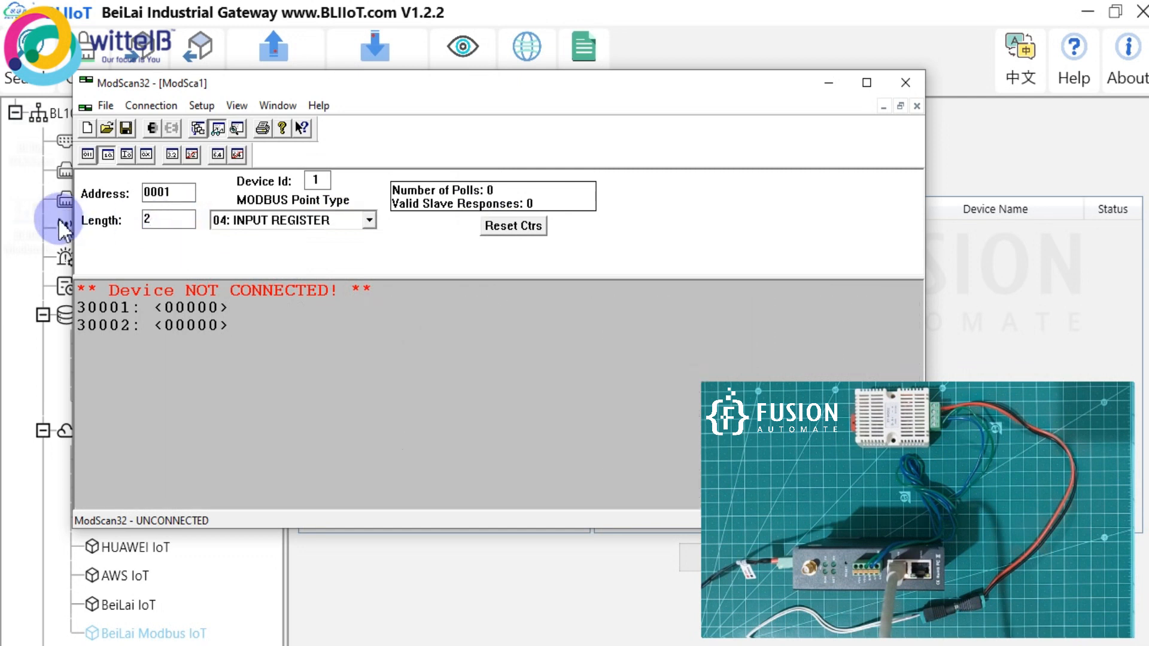
double_click(145, 220)
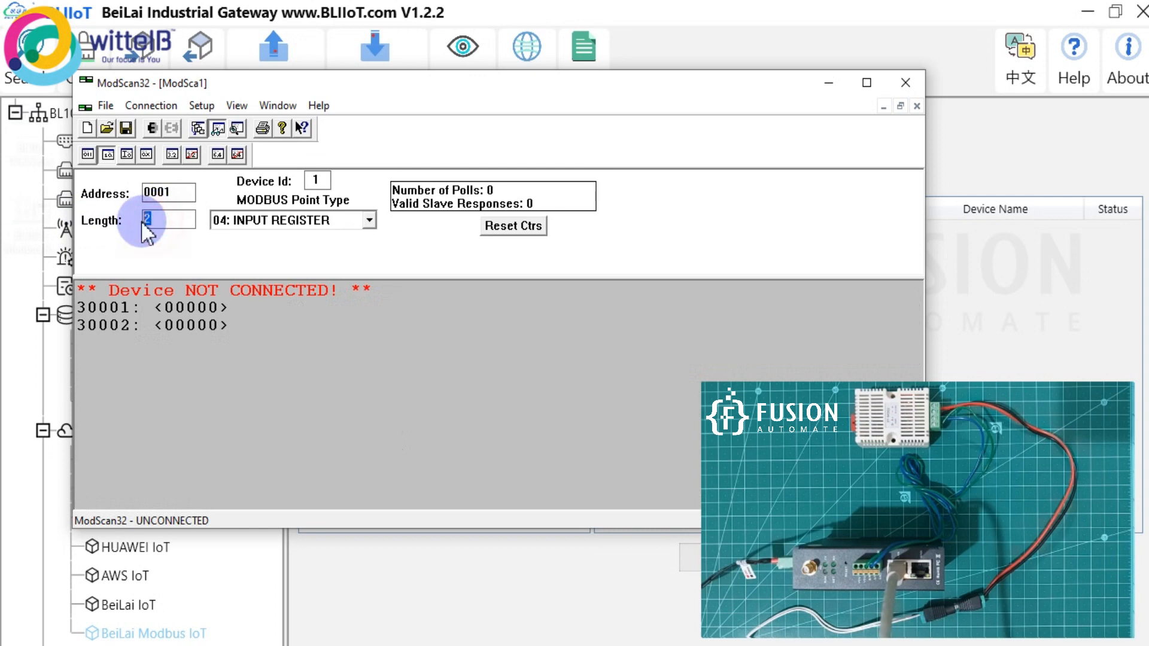
drag(181, 193, 128, 192)
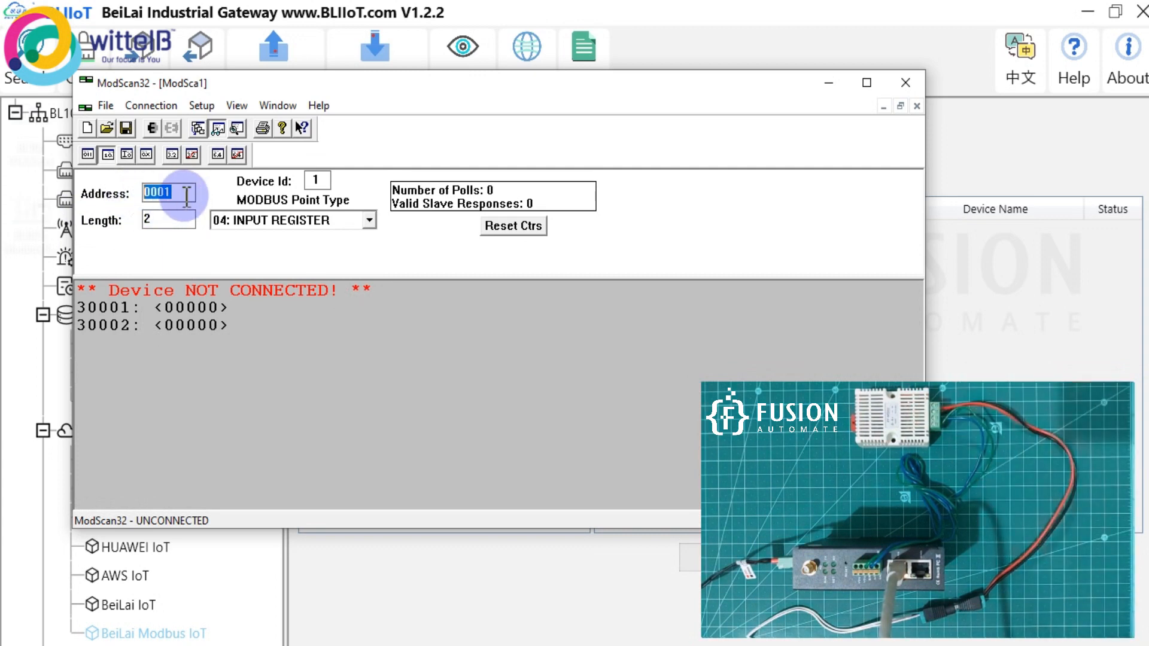
drag(422, 91, 674, 89)
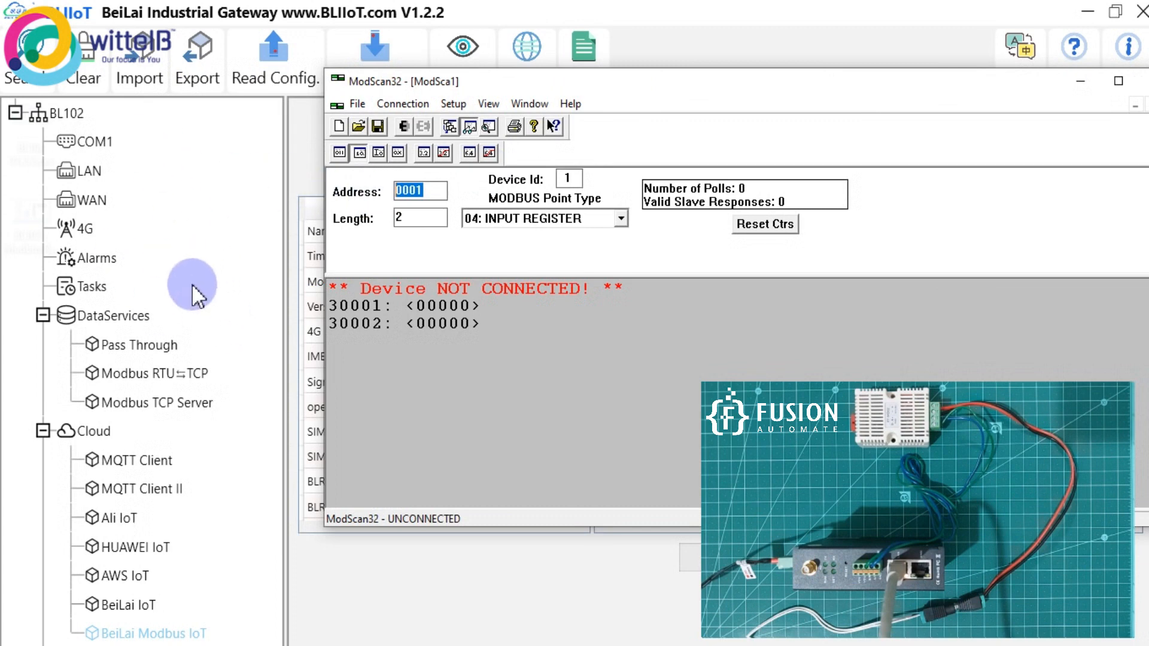
Review the COM1 serial settings and close them unchanged.
click(87, 142)
drag(551, 184, 436, 153)
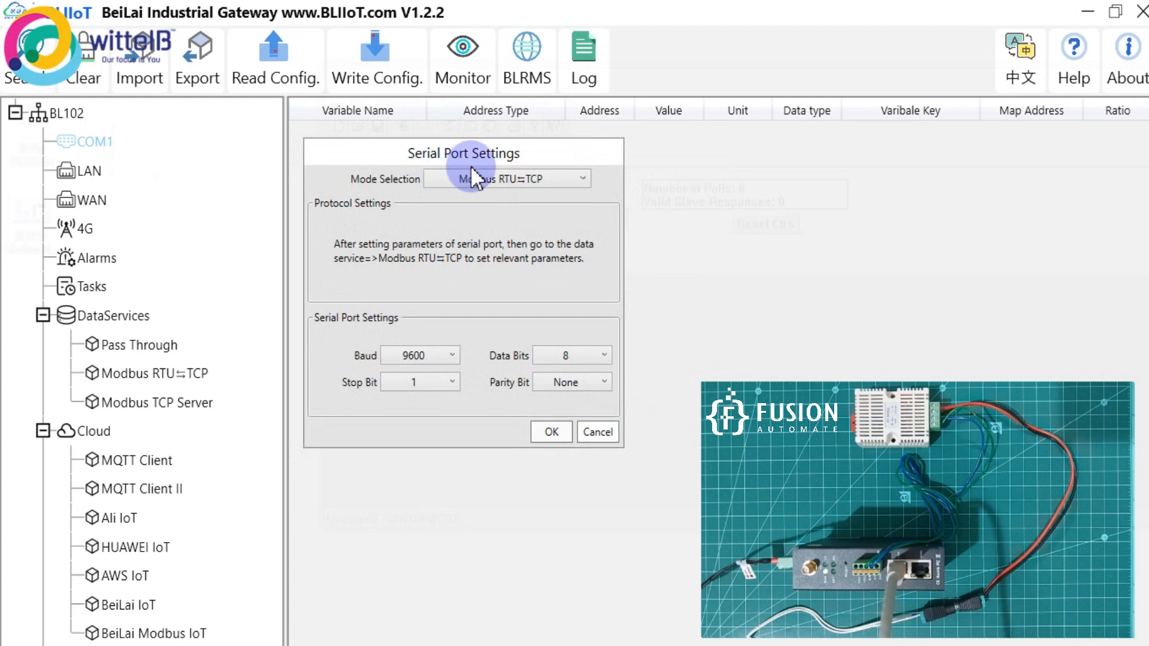
click(601, 427)
Confirm the RTU⇌TCP port is 10502, return to the BL102 overview, and minimize the tool.
click(182, 378)
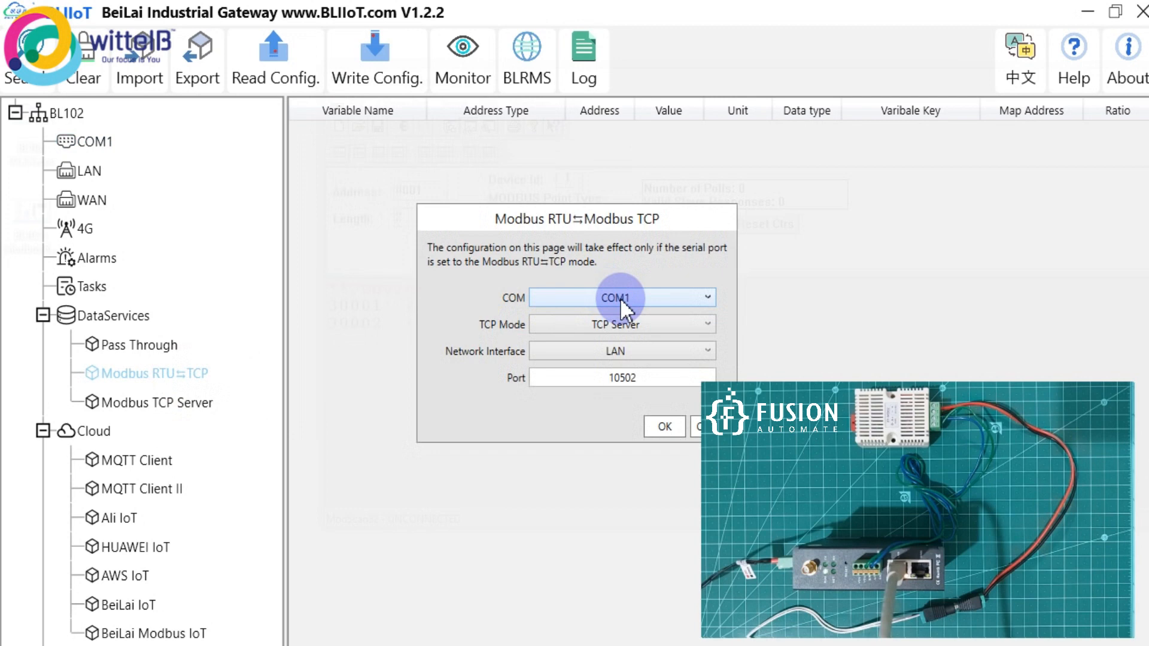
drag(643, 378, 606, 380)
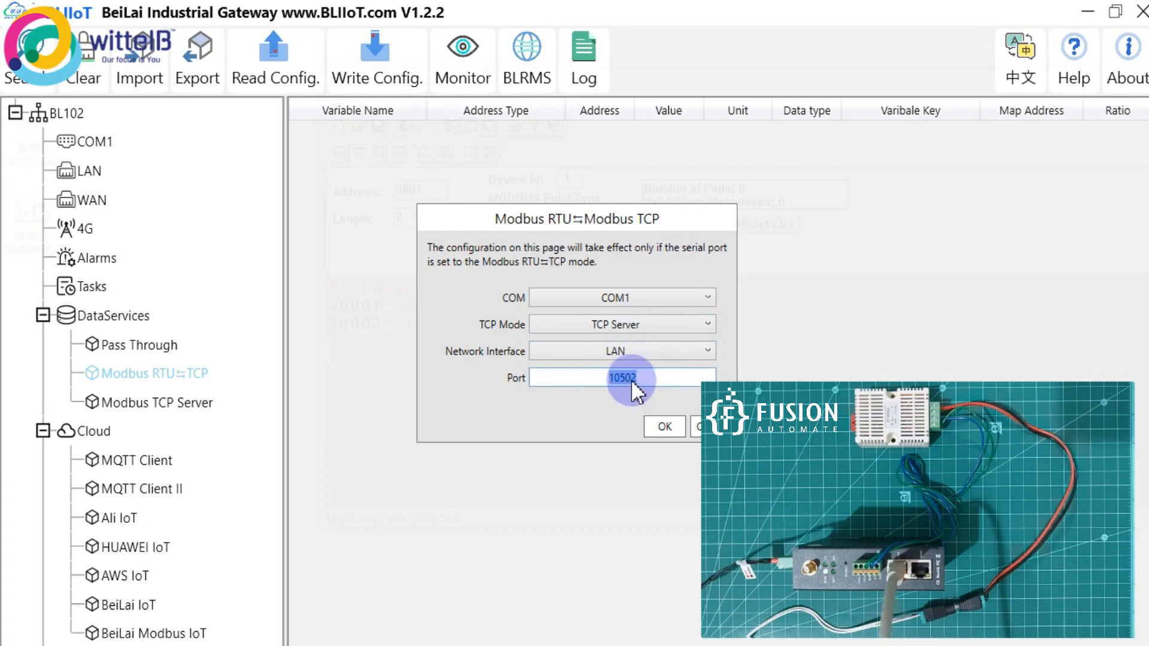
drag(638, 232, 552, 223)
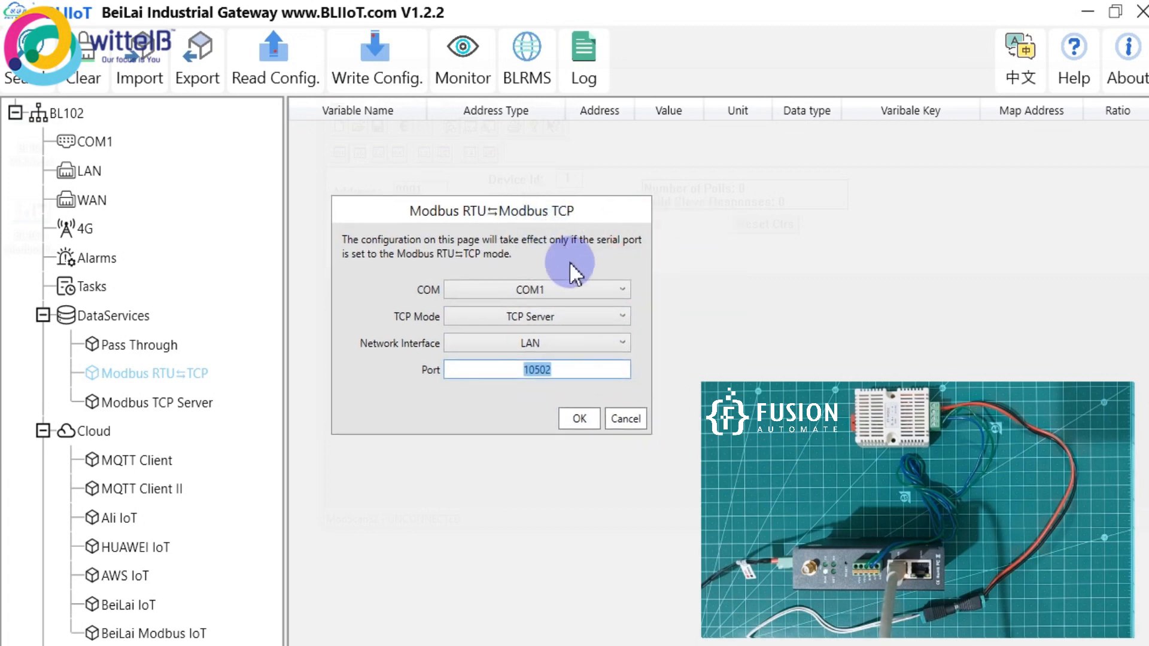
click(636, 423)
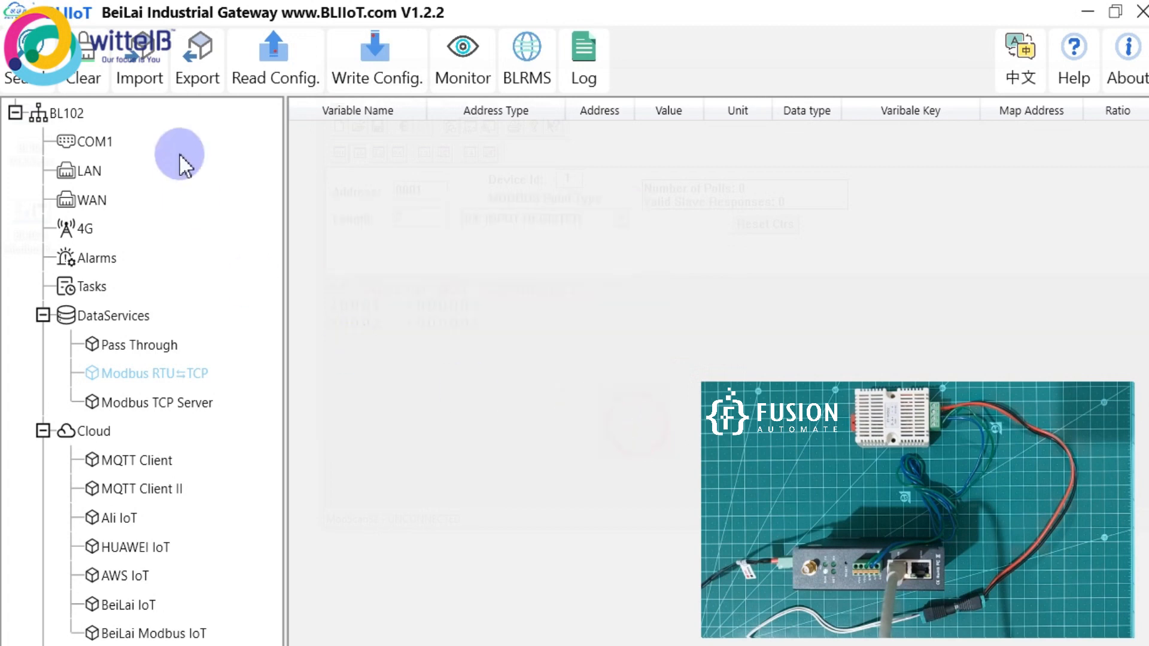
click(73, 116)
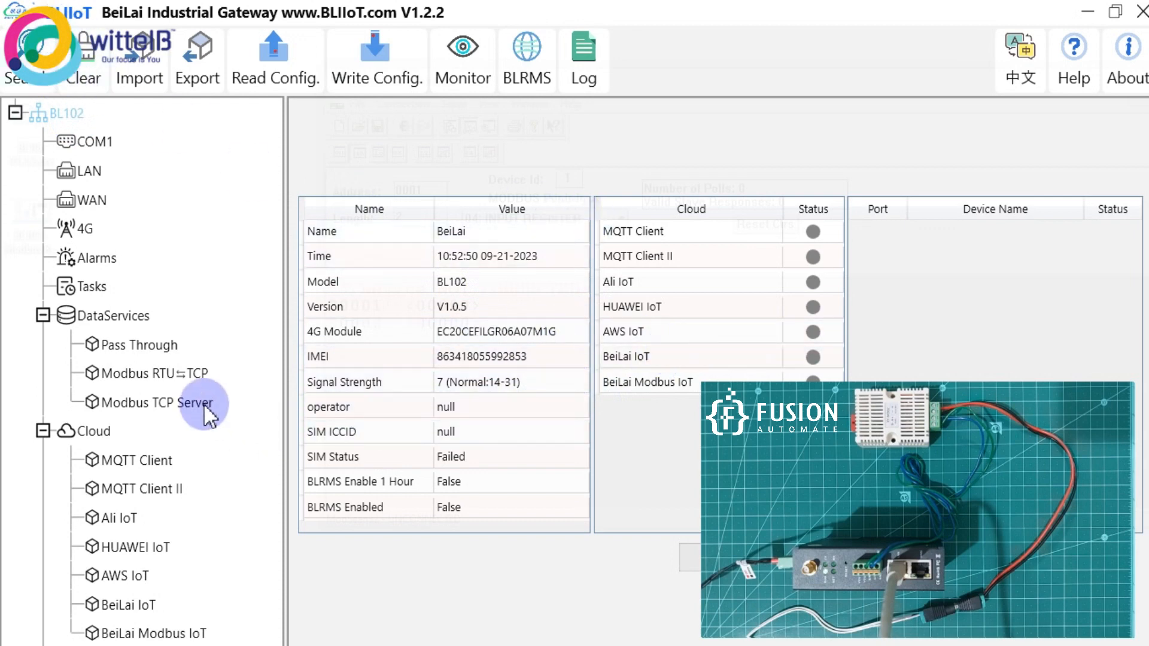
click(161, 376)
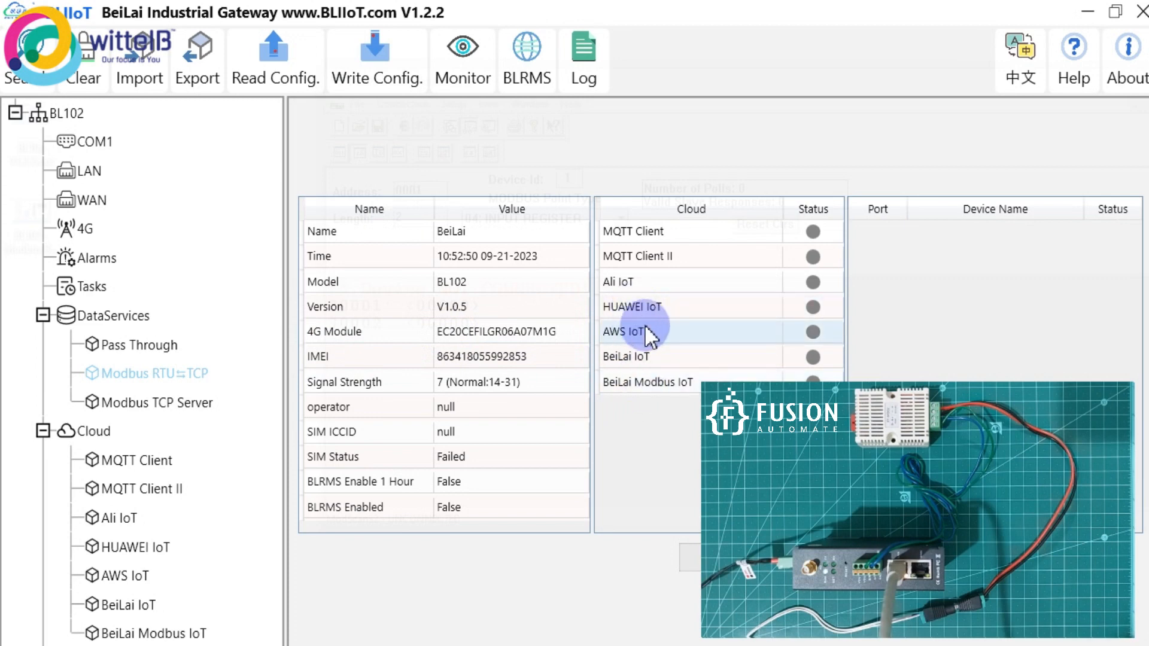
click(1084, 11)
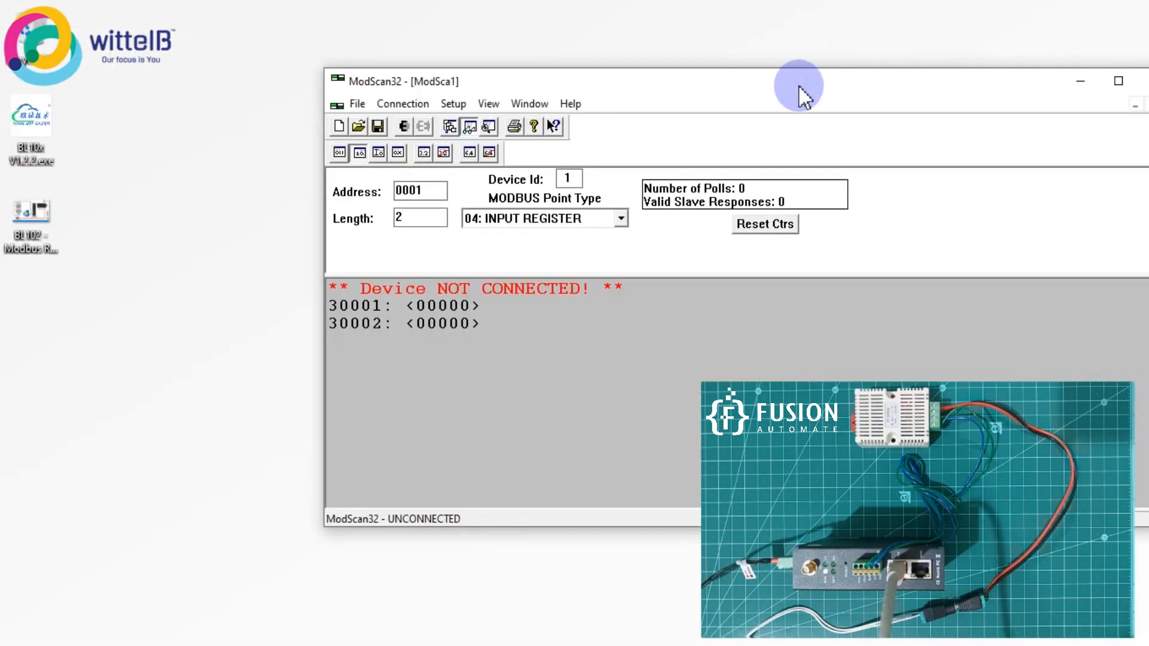
Change the ModScan32 start address to 2.
drag(798, 85, 622, 9)
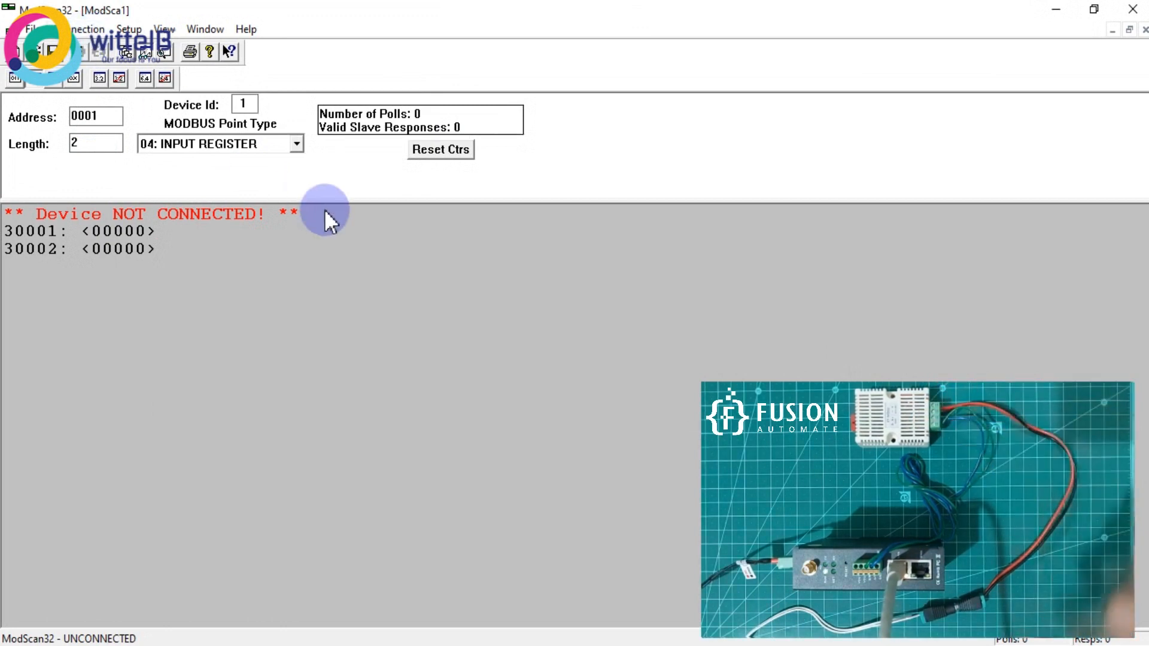
double_click(90, 116)
text(2)
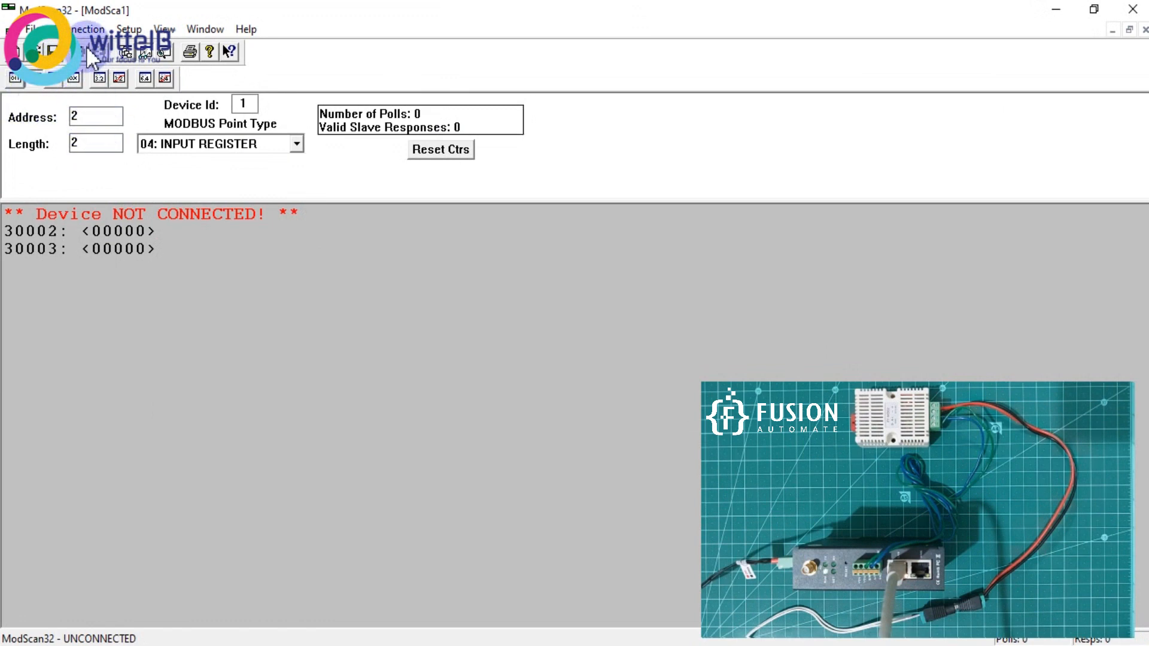
Set up a Remote modbusTCP Server connection to 192.168.3.1 on port 10502.
click(87, 28)
click(112, 52)
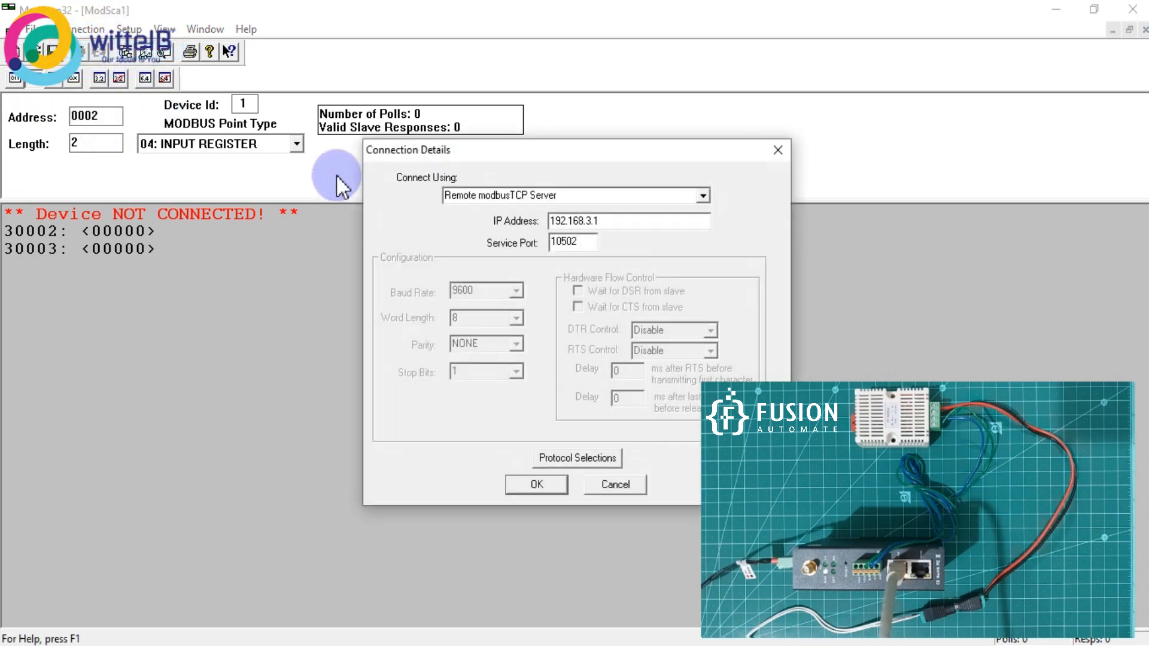
drag(616, 159, 525, 161)
double_click(461, 243)
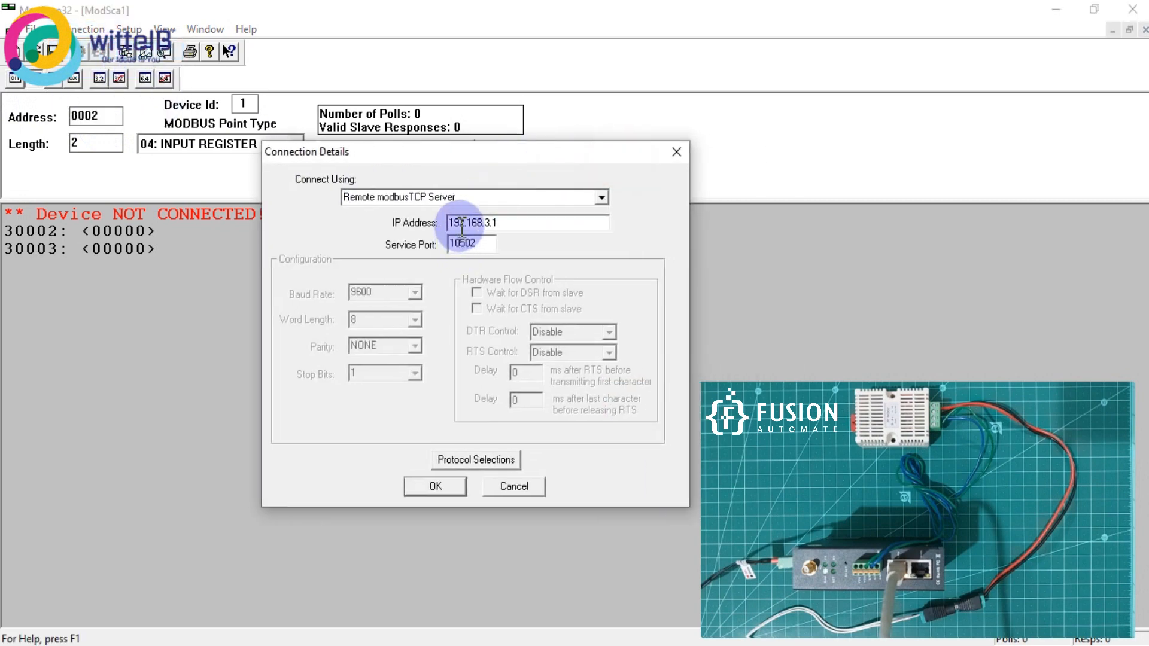
click(490, 224)
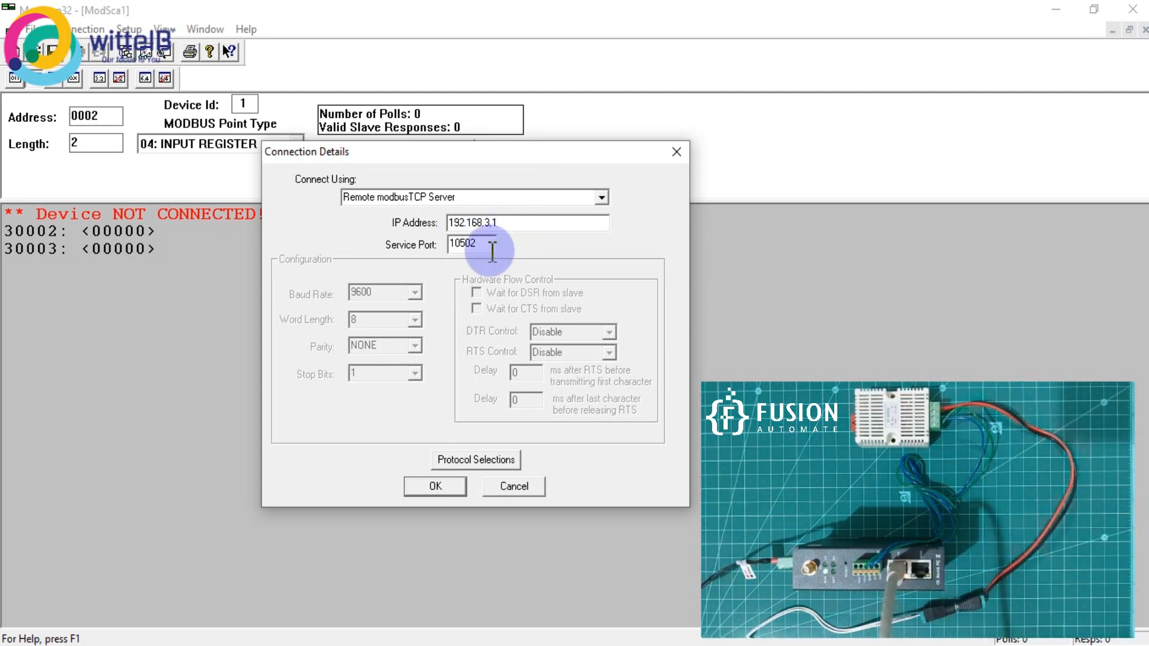
drag(485, 245, 436, 244)
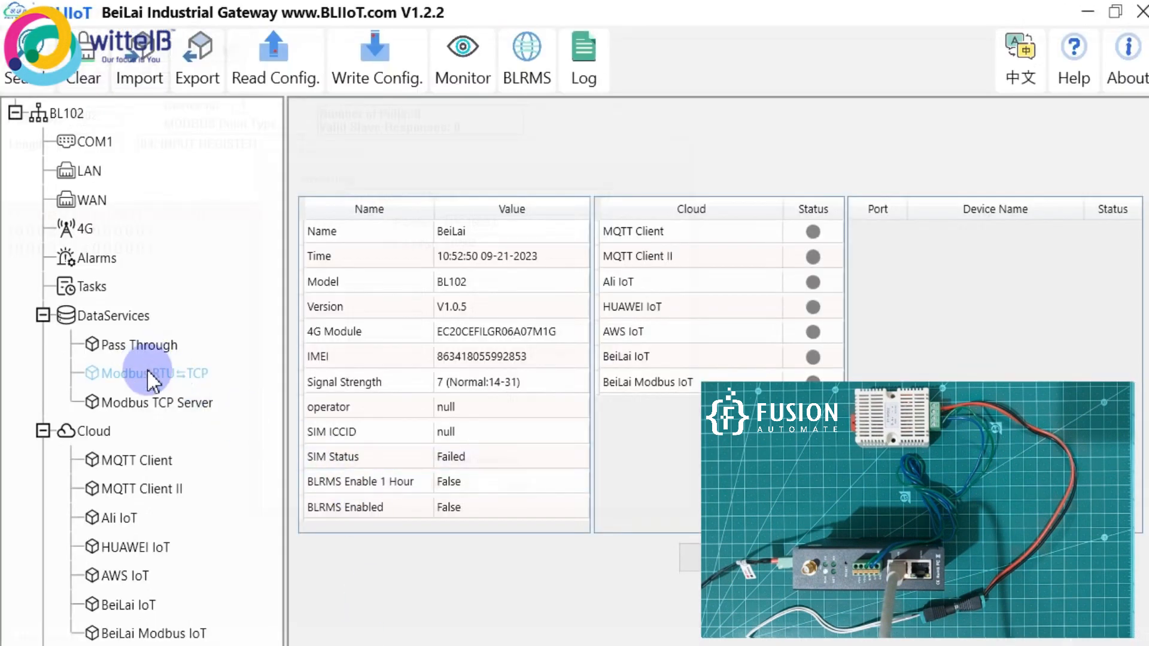
Recheck the gateway's RTU⇌TCP port setting, then minimize the gateway tool.
click(148, 374)
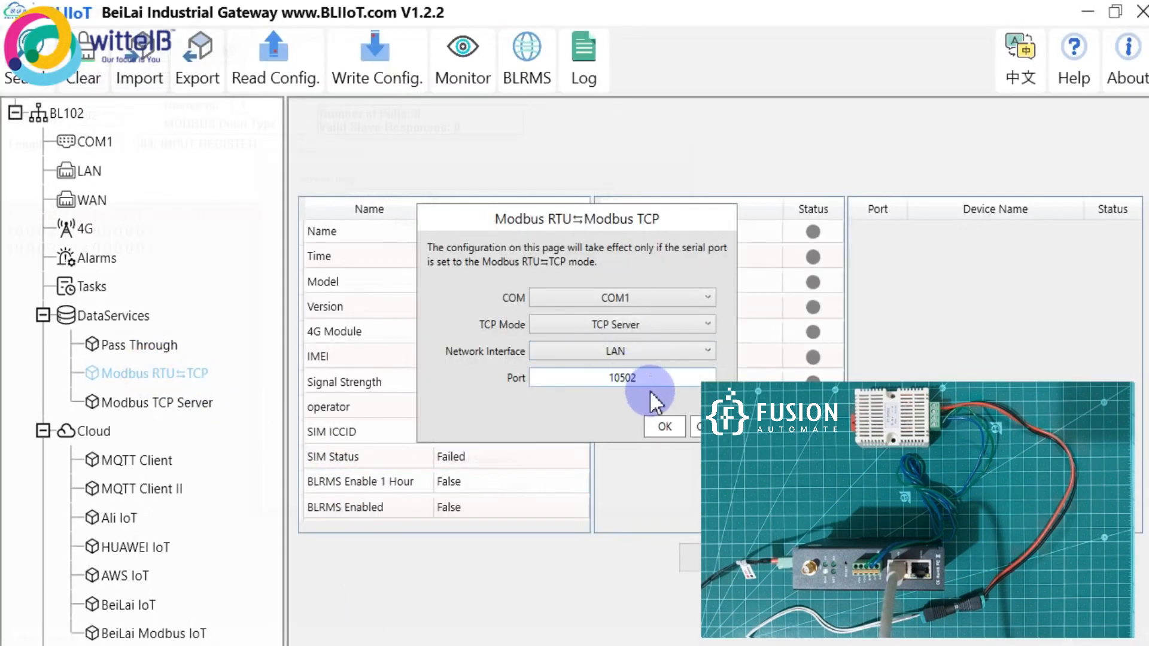
drag(656, 219, 502, 188)
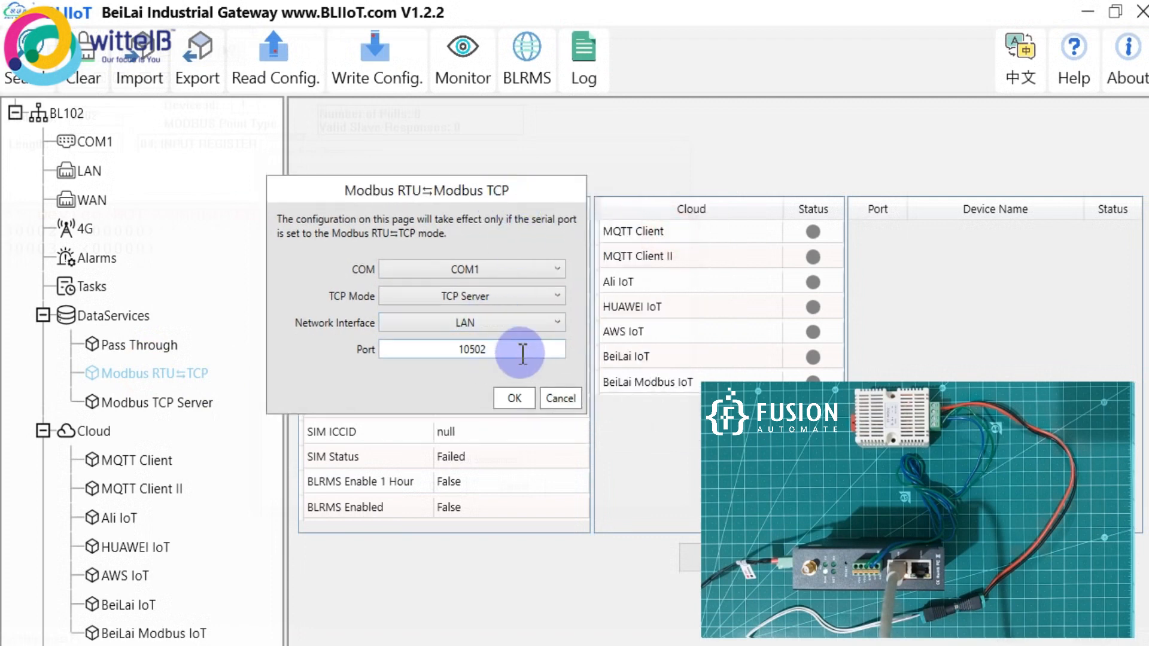
click(556, 398)
click(1080, 13)
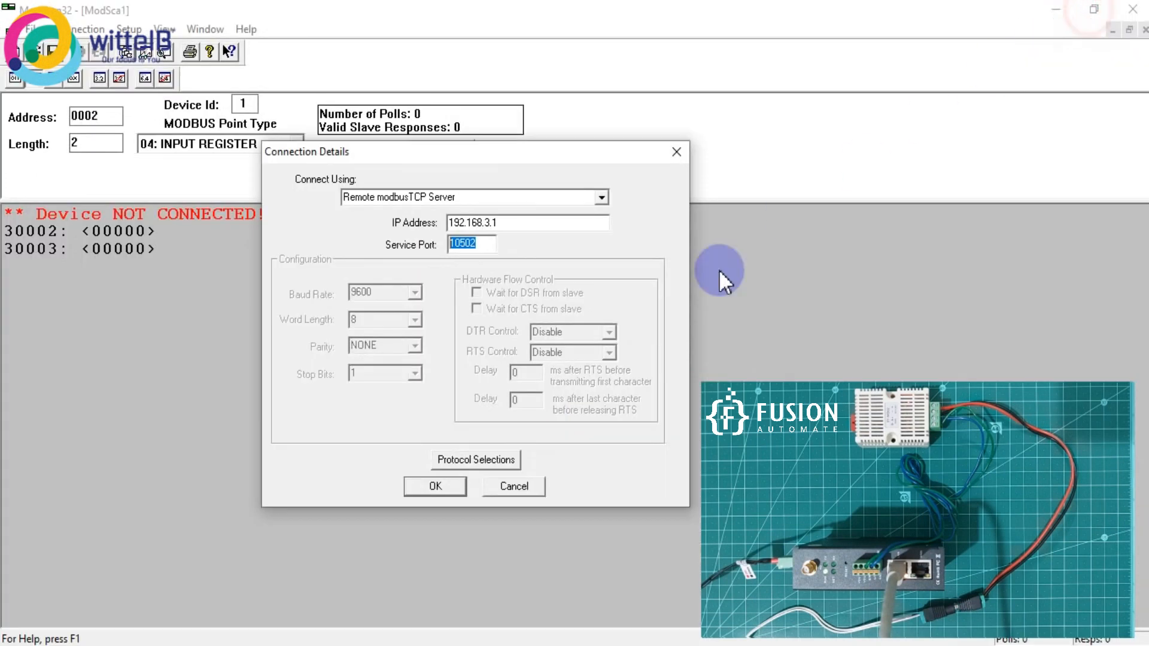
Start polling the gateway, then dismiss the repeated connection-terminated warnings while retrying.
click(448, 490)
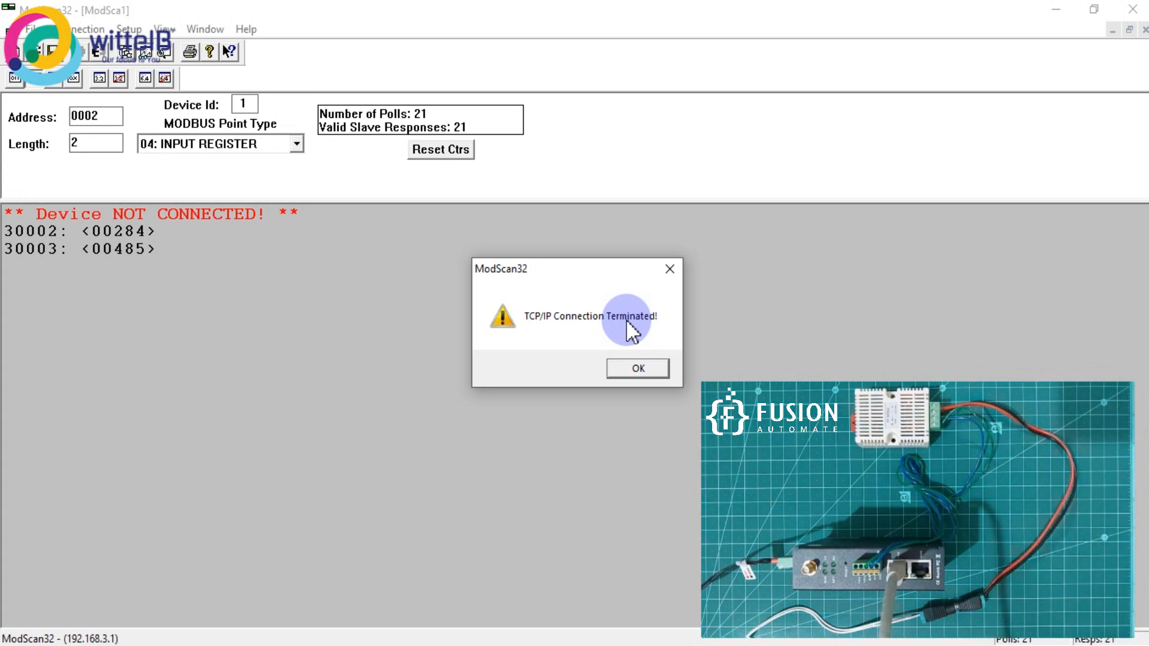
click(652, 368)
click(84, 54)
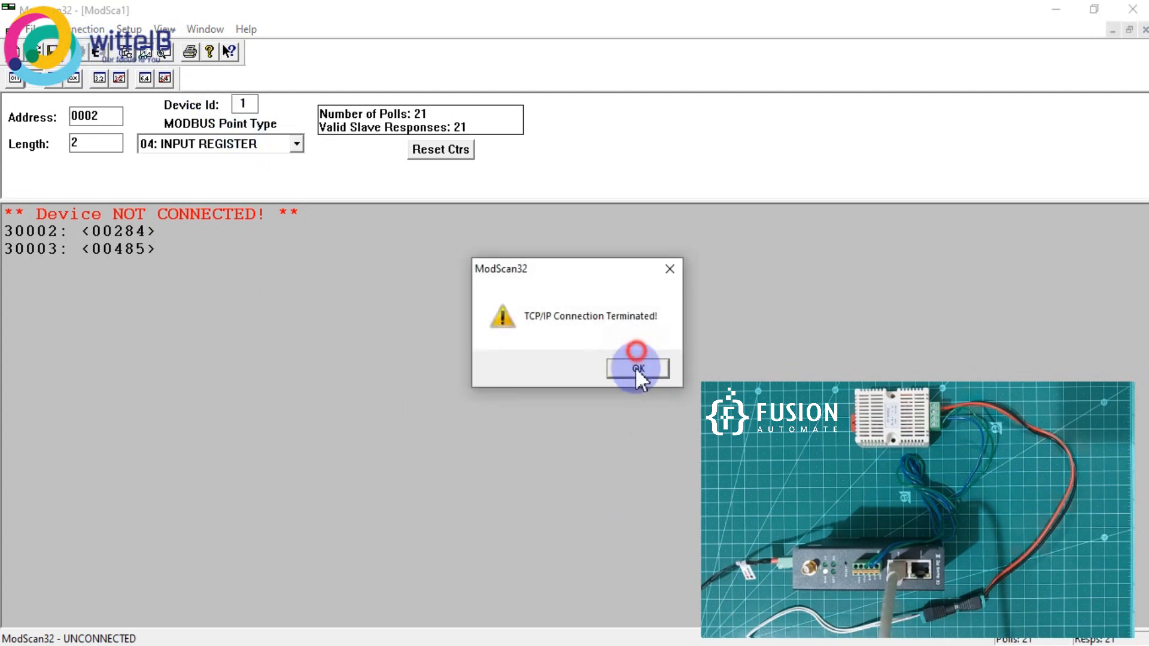
click(636, 367)
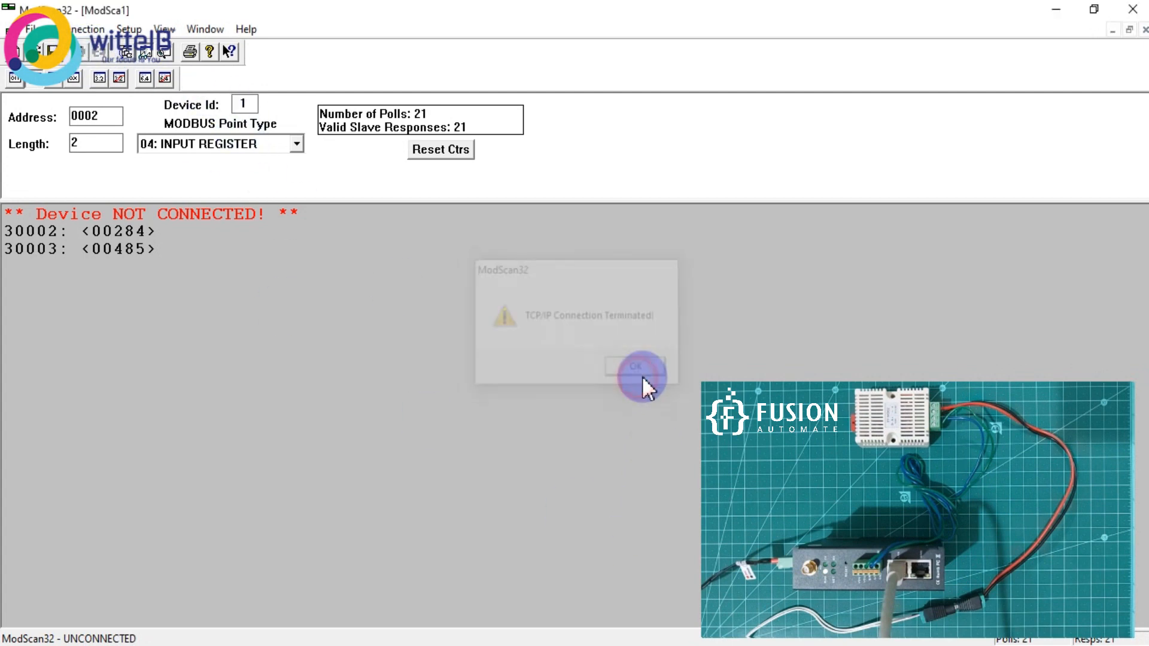
click(83, 49)
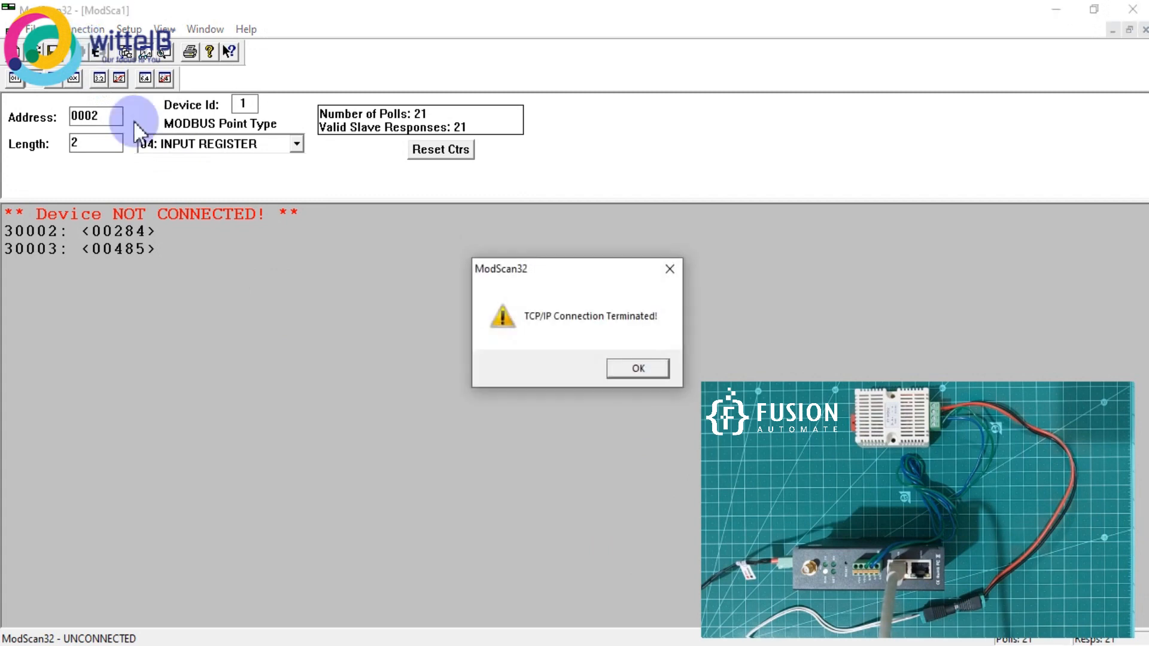
click(650, 370)
Close ModScan32 without saving the ModSca1 session, then close the gateway config tool.
click(1132, 9)
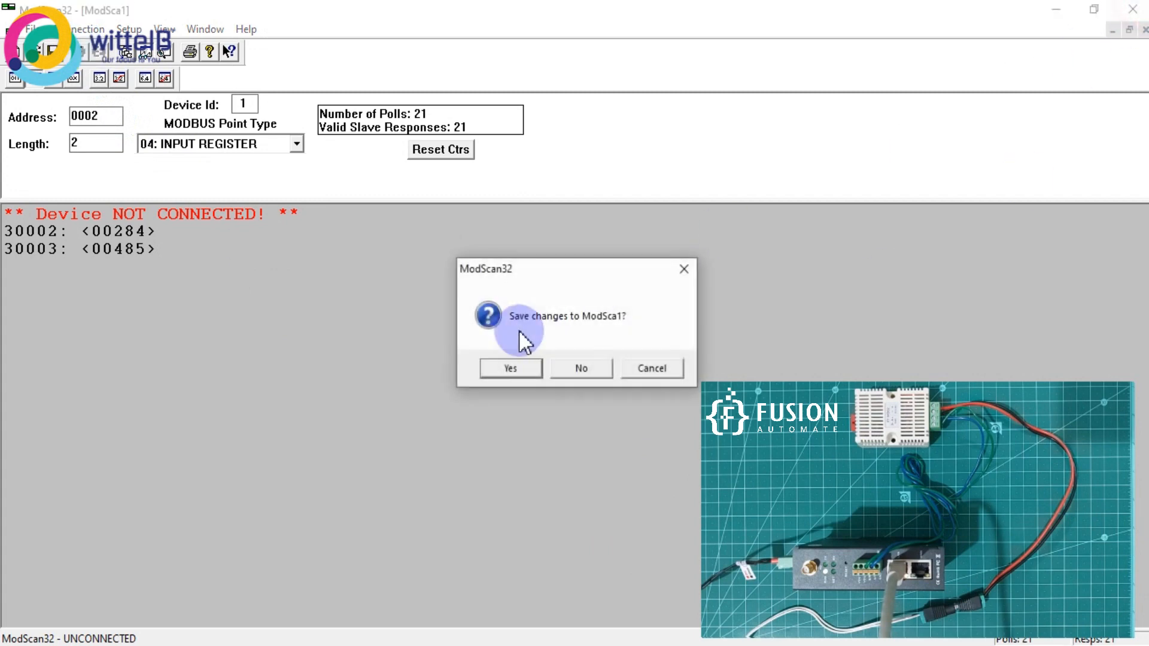
click(565, 363)
click(383, 645)
click(1133, 3)
click(354, 359)
click(18, 127)
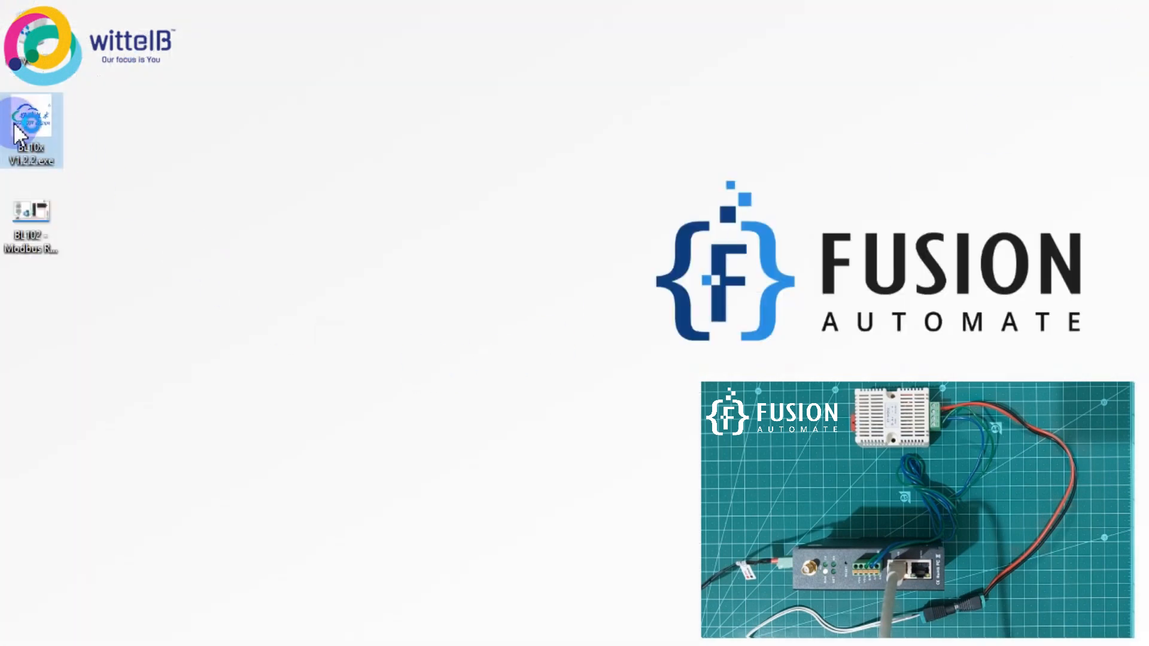
Launch the BL10x V1.2.2 config tool, search for gateways, and enter Device IP 192.168.3.1.
double_click(13, 122)
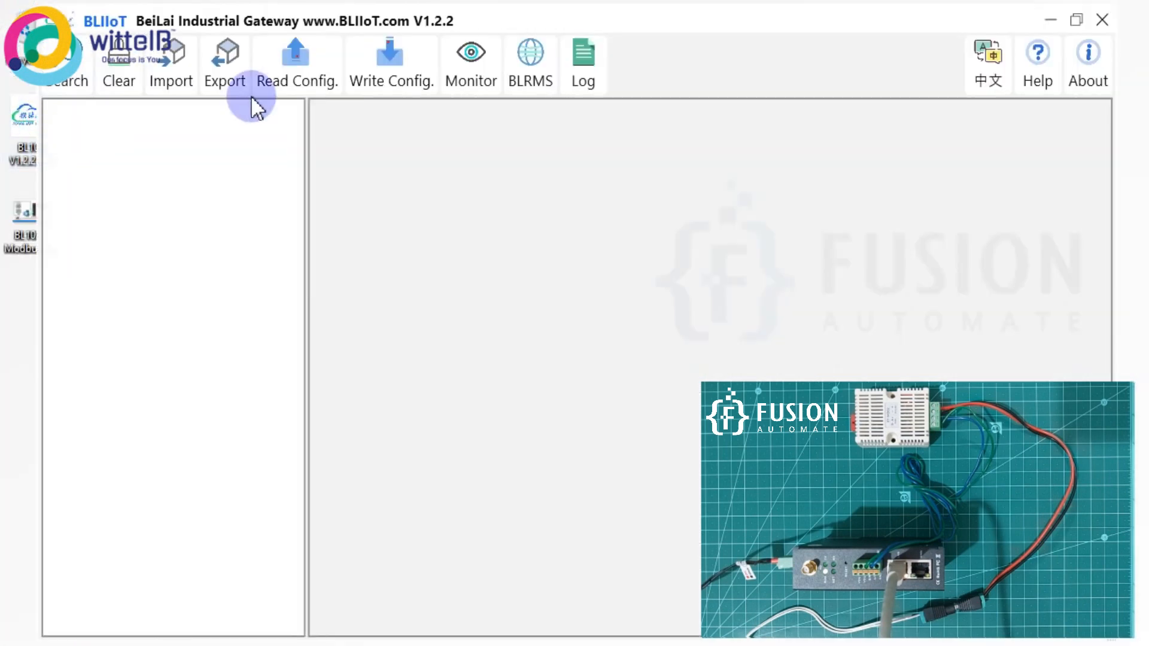
click(71, 64)
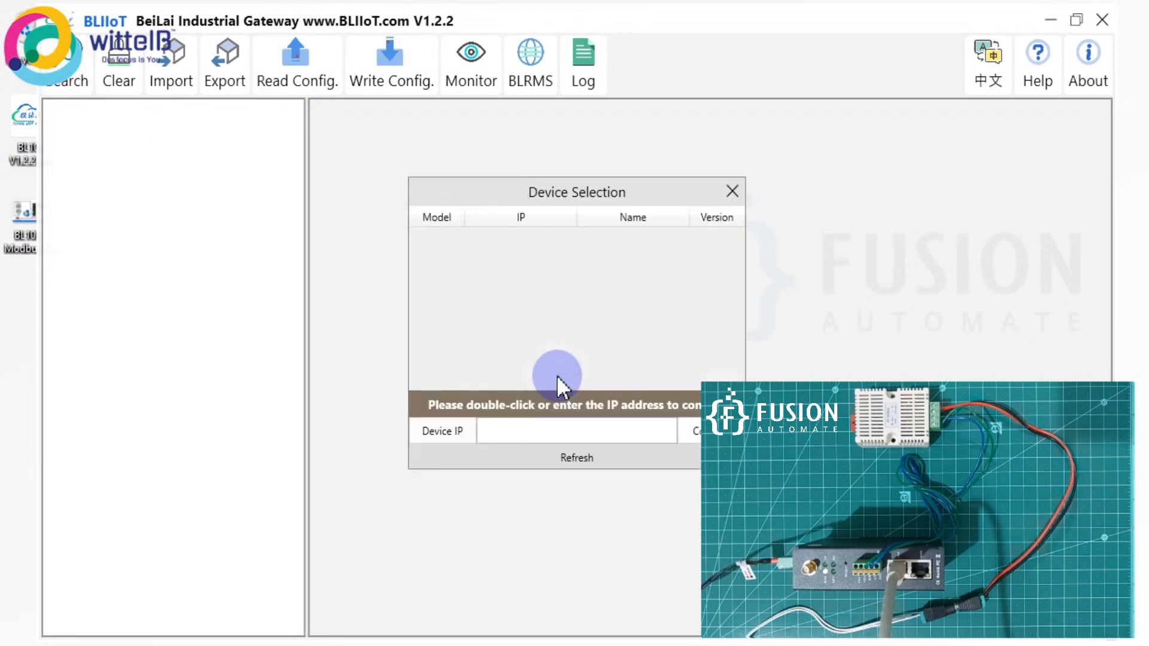
click(587, 430)
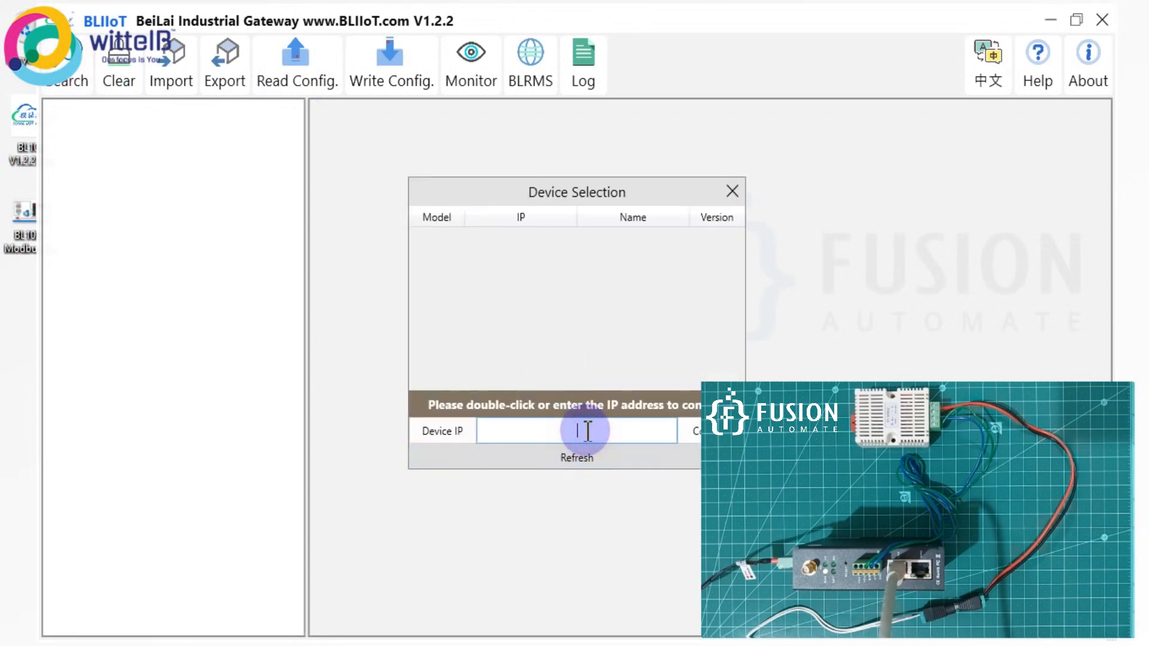
text(192.168.3.1)
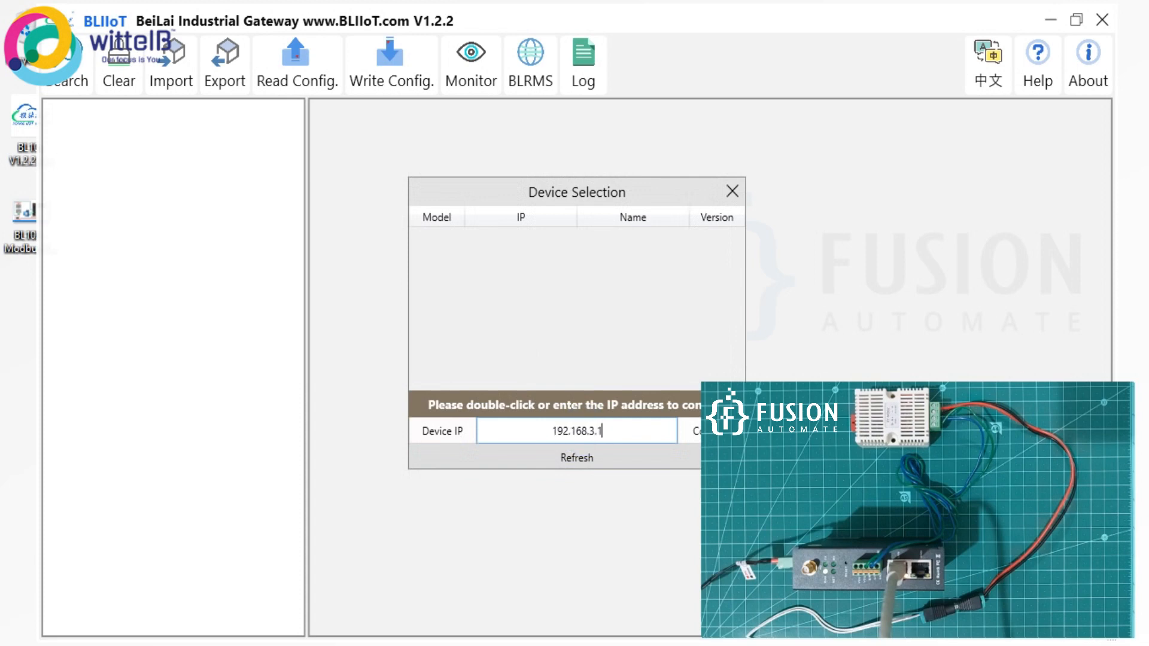
text(\)
key(BackSpace)
Attempt connecting to 192.168.3.1, acknowledge the failed ping, and close Device Selection.
click(687, 432)
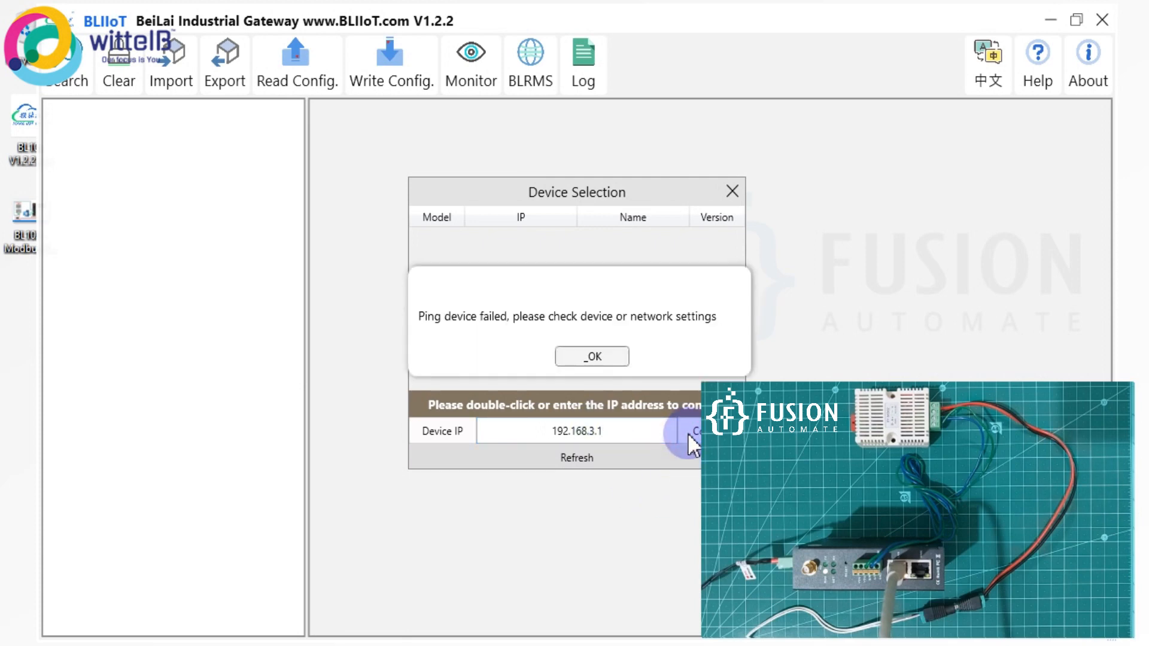
click(592, 356)
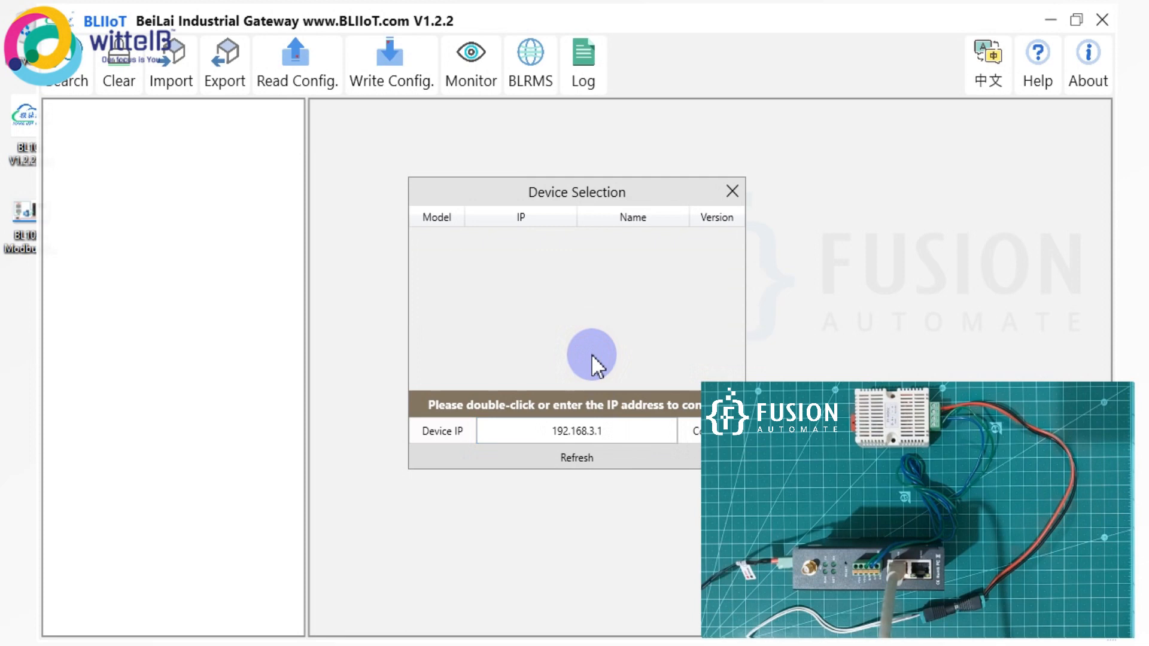
click(733, 195)
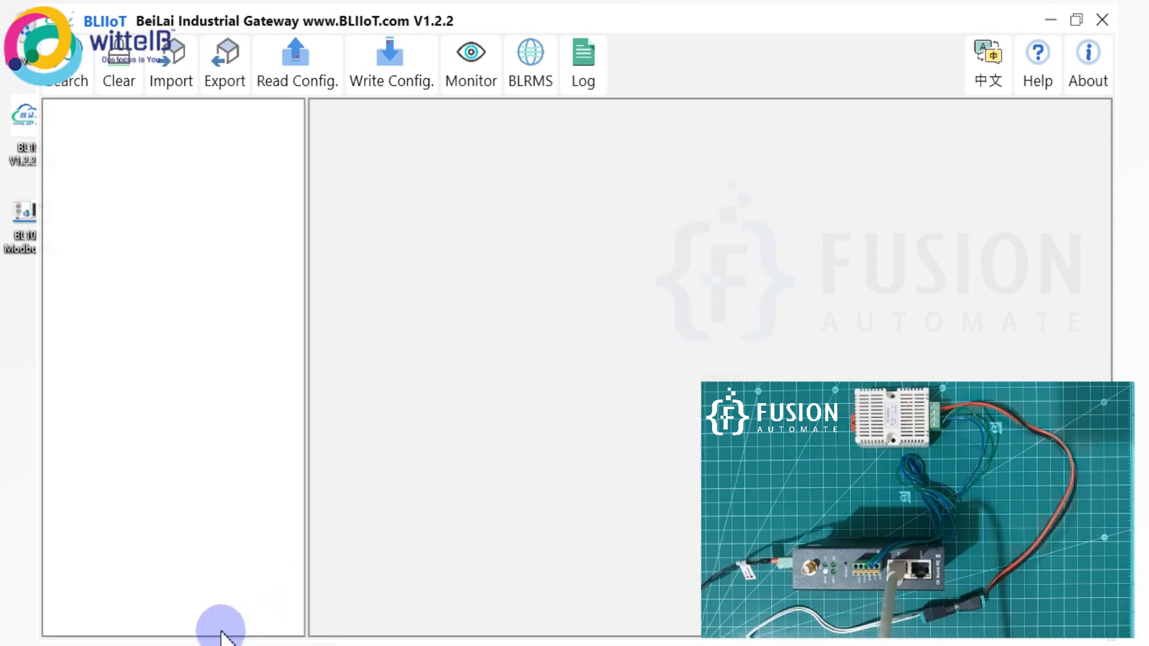
click(239, 644)
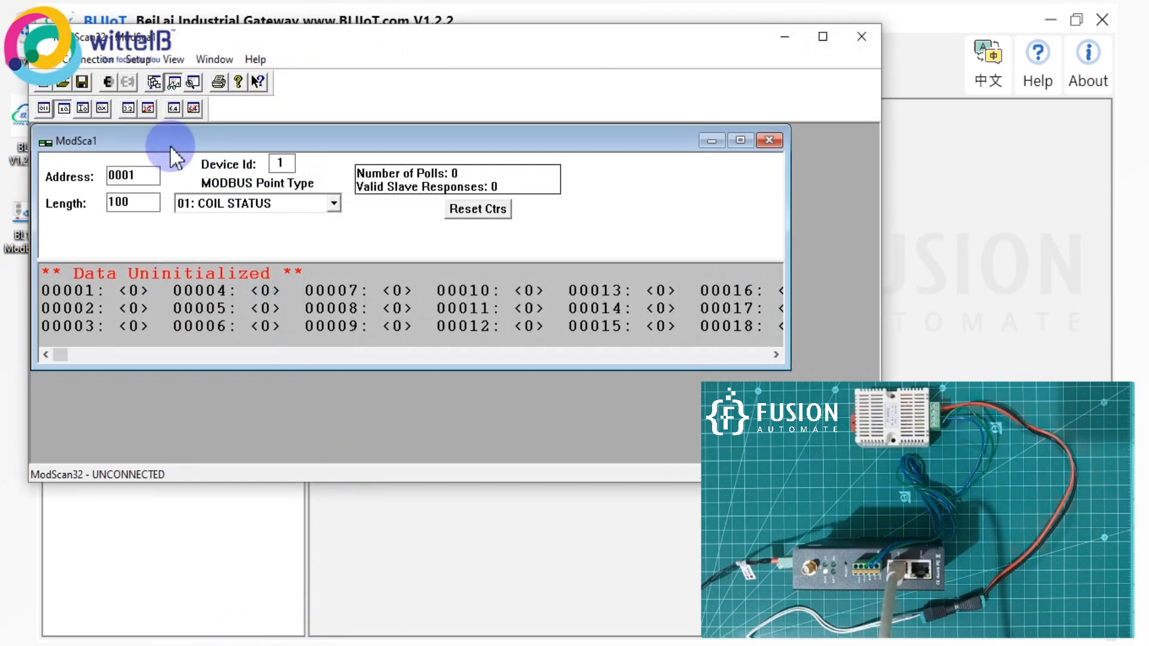
Set ModScan32 to point type 04: INPUT REGISTER, length 2, starting address 2.
click(250, 201)
click(256, 264)
double_click(143, 202)
text(2)
click(109, 177)
double_click(146, 175)
text(2)
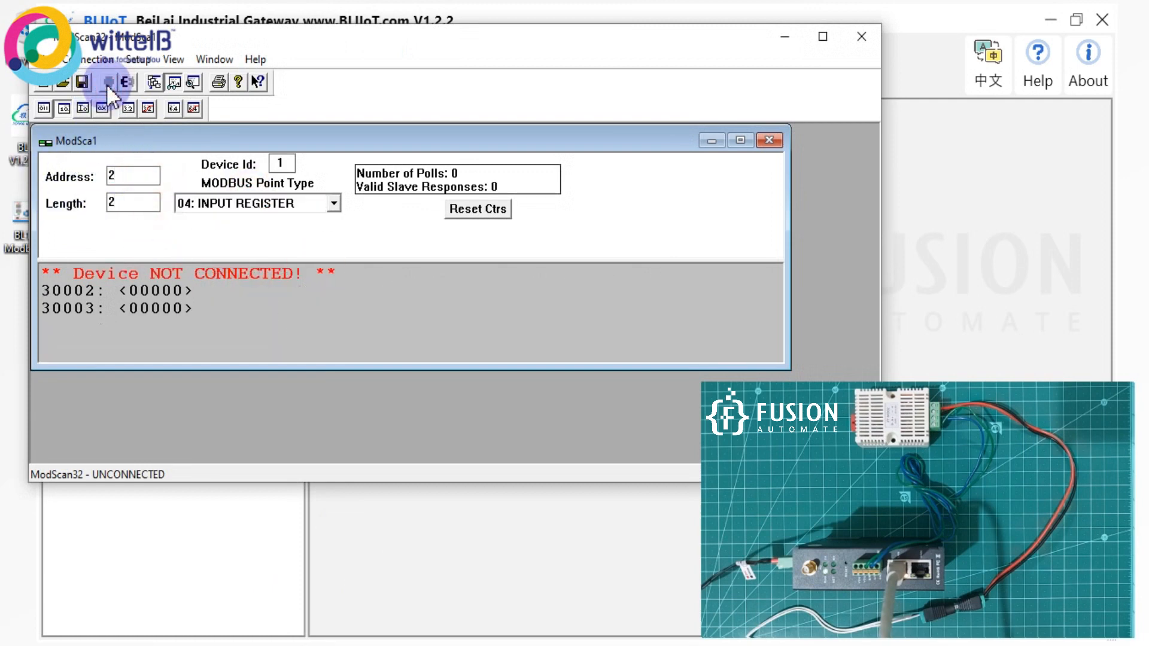
Dismiss the connection-terminated warning and connect to the discovered BL102 at 192.168.3.1.
click(498, 307)
click(949, 154)
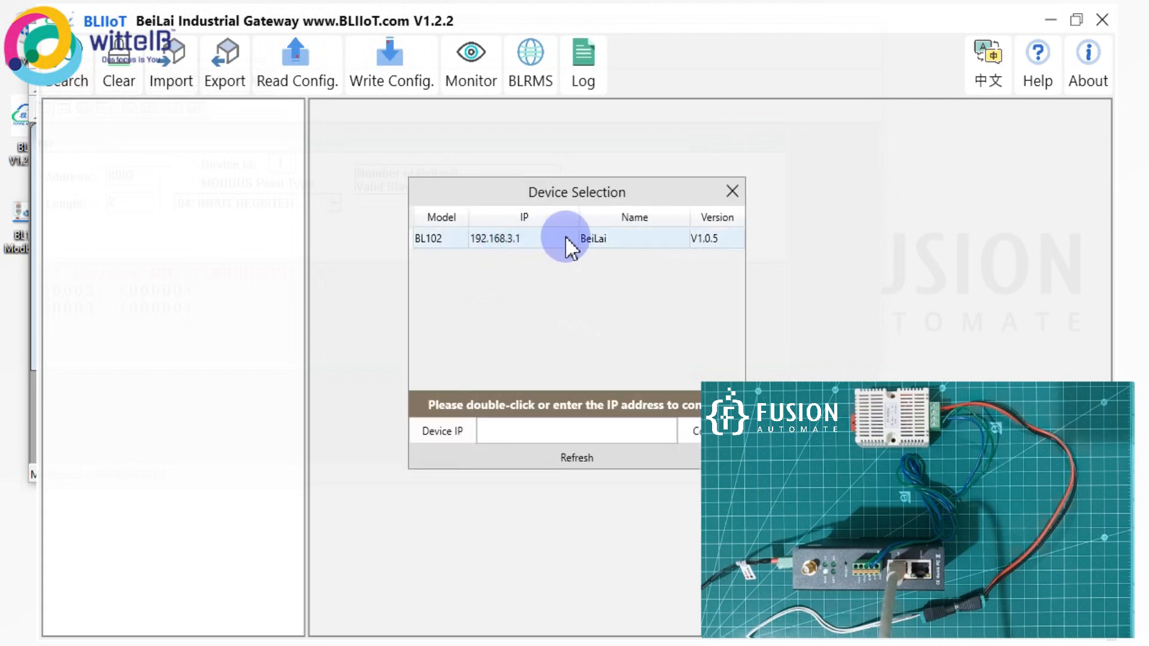
double_click(545, 237)
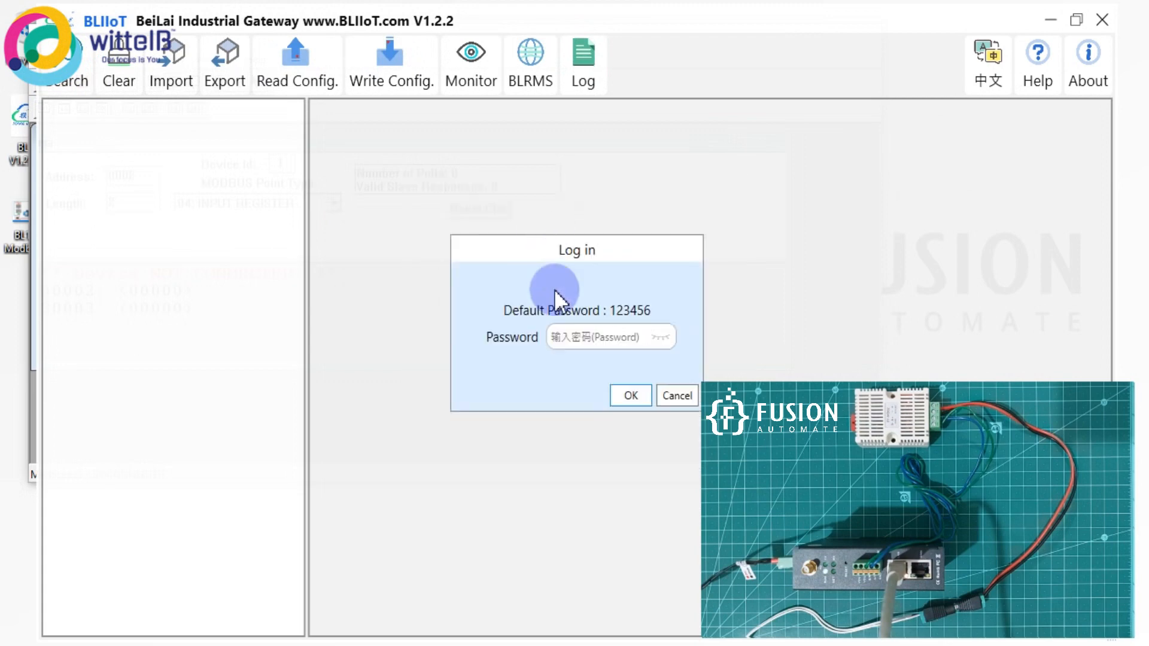
Log in to the BL102 with the gateway password and read its current configuration.
click(617, 344)
text(123)
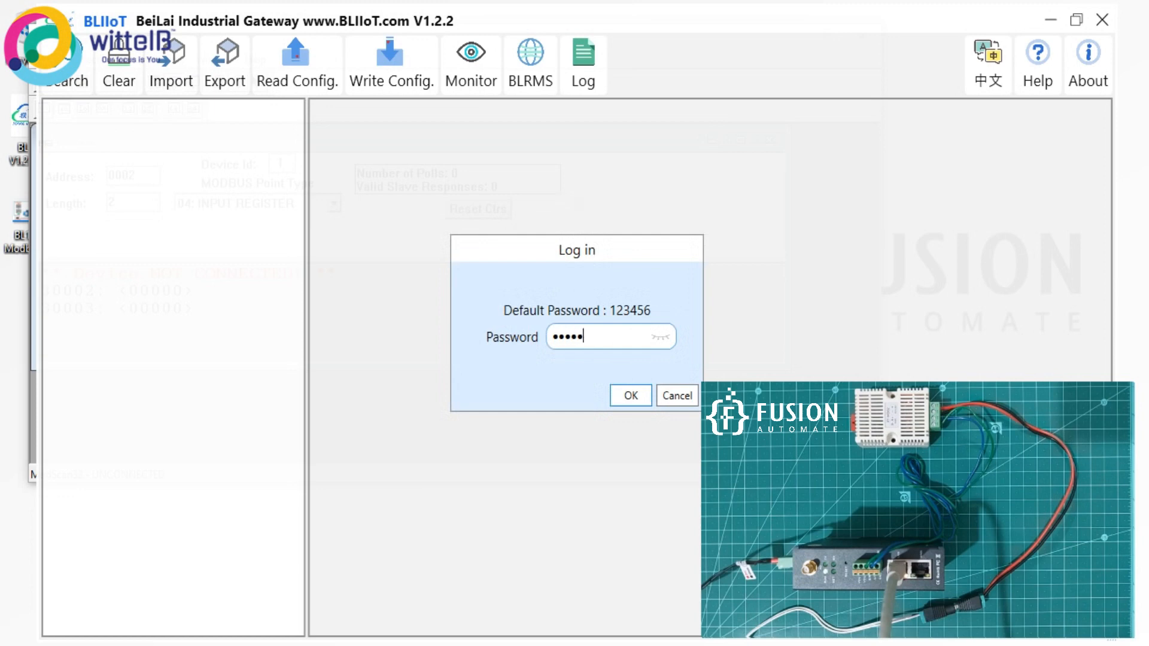
key(Return)
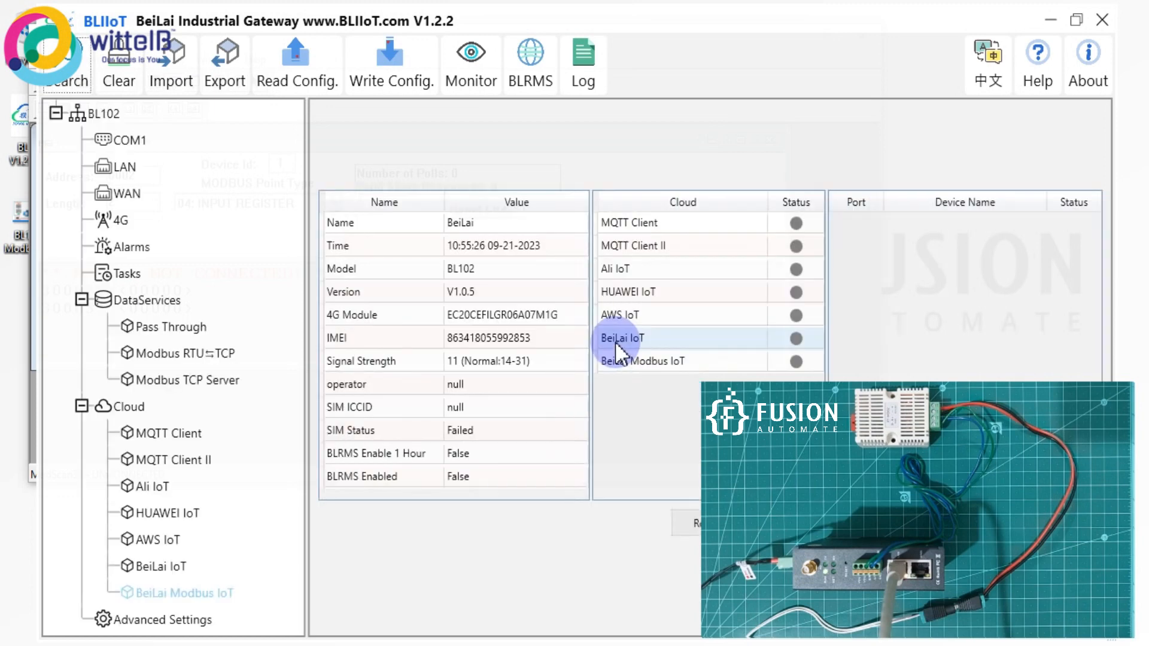
click(293, 71)
click(576, 393)
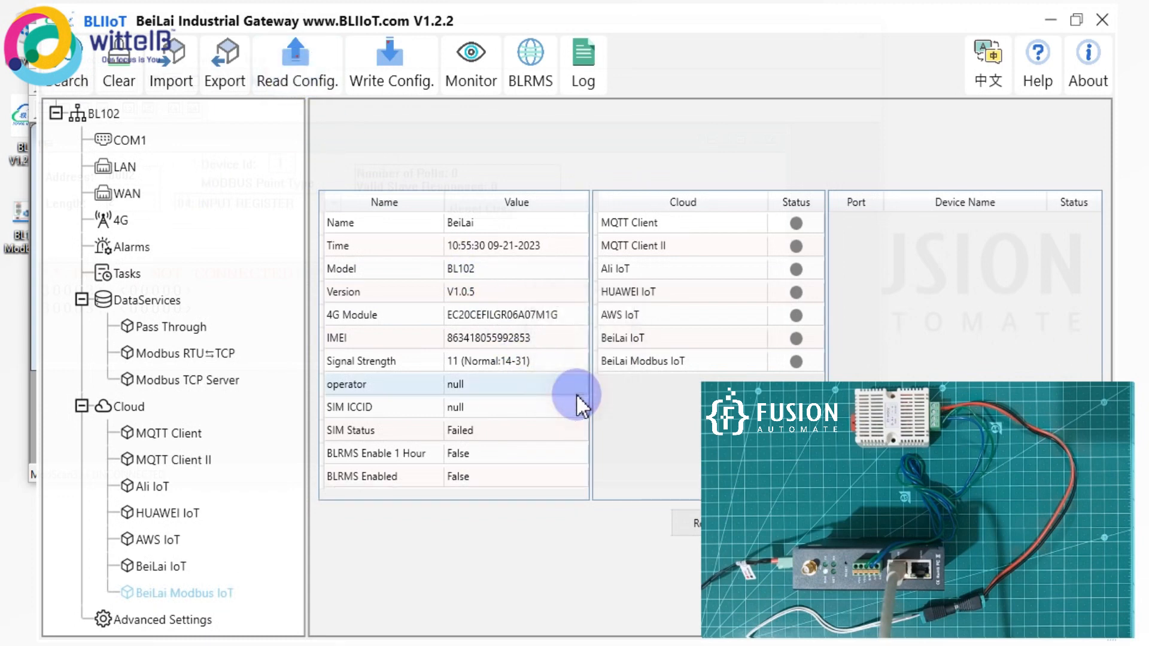
Inspect the COM1 and Modbus RTU⇌TCP settings (TCP Server, port 10502), cancelling both unchanged.
click(132, 140)
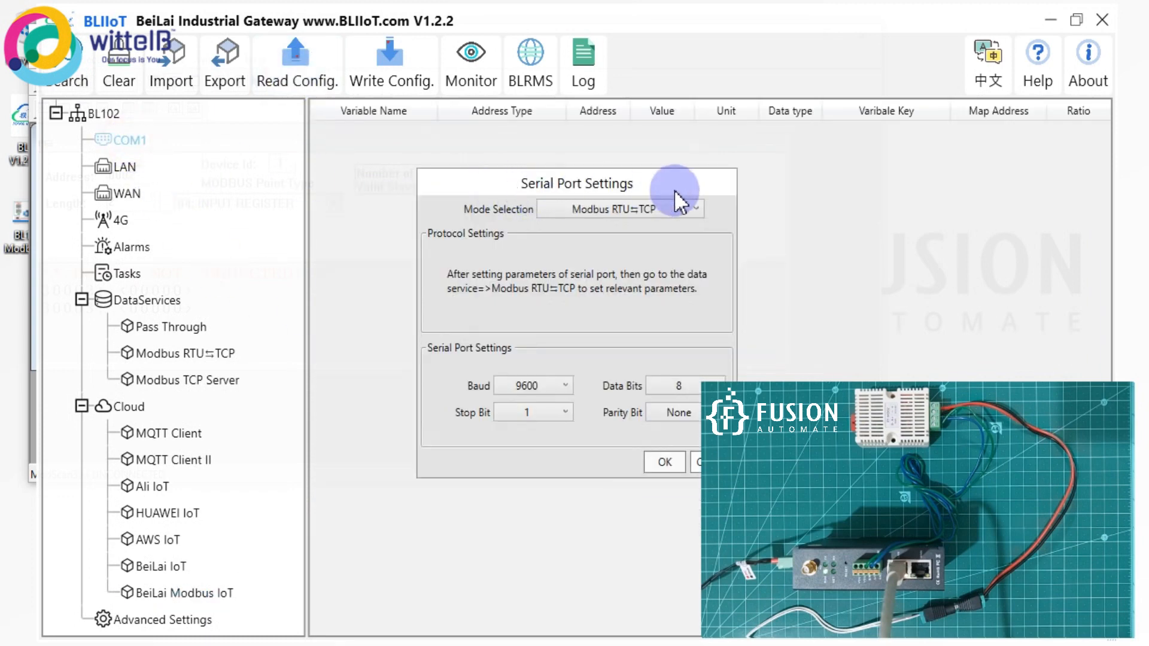
drag(605, 179, 481, 160)
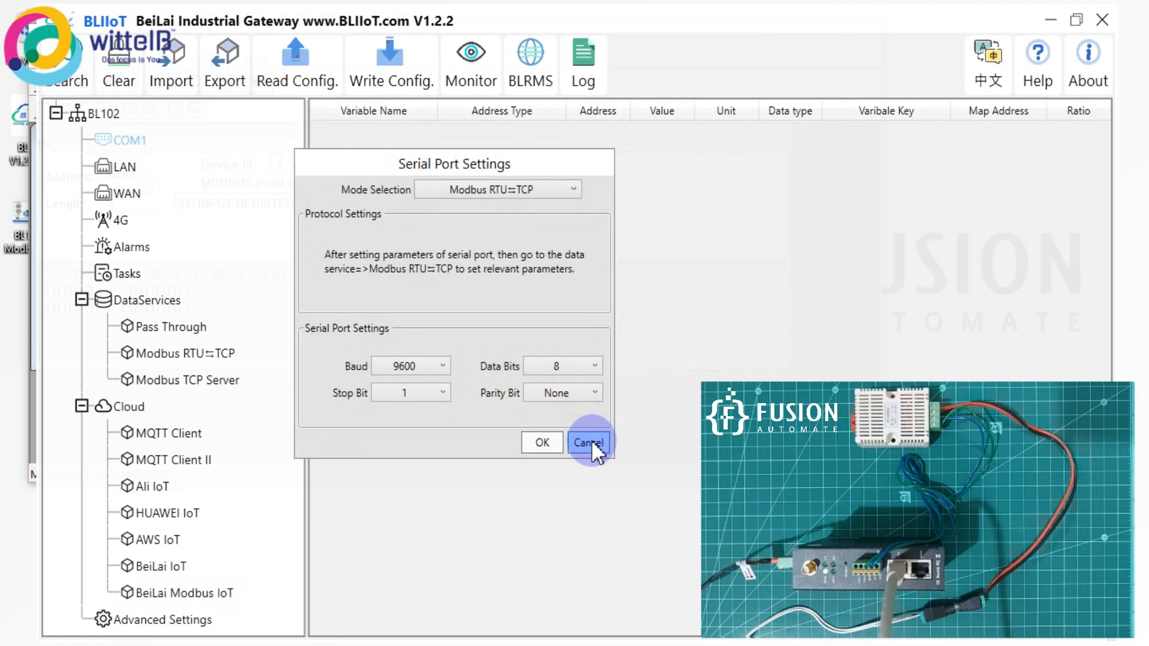
click(589, 443)
click(218, 357)
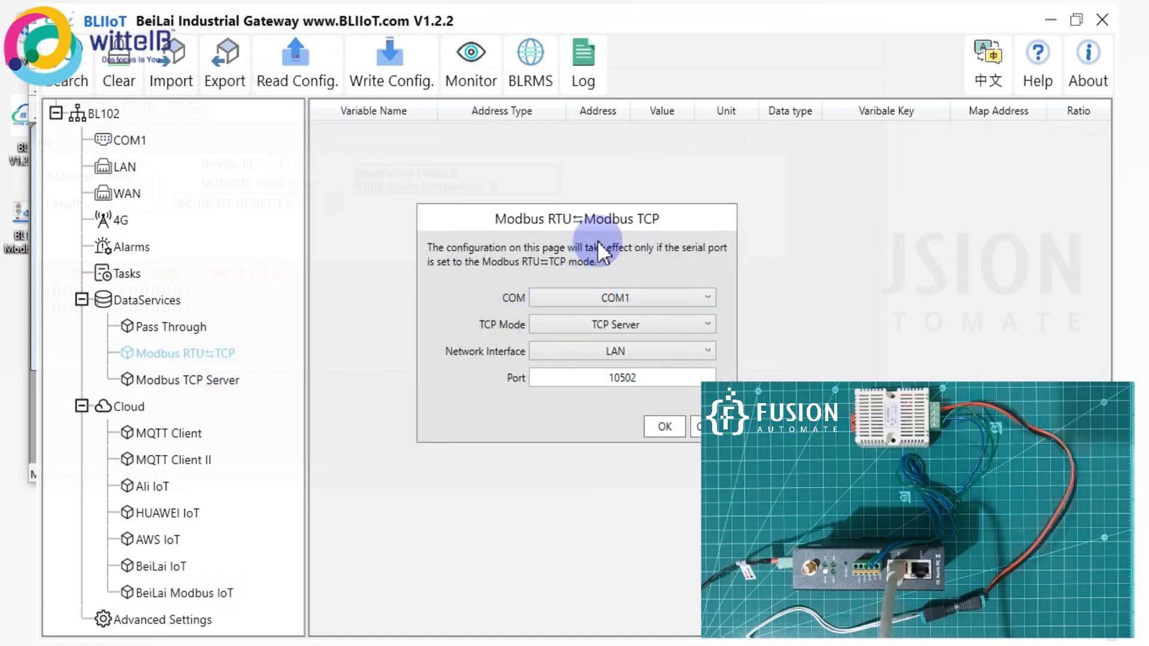
drag(531, 210, 401, 174)
click(579, 392)
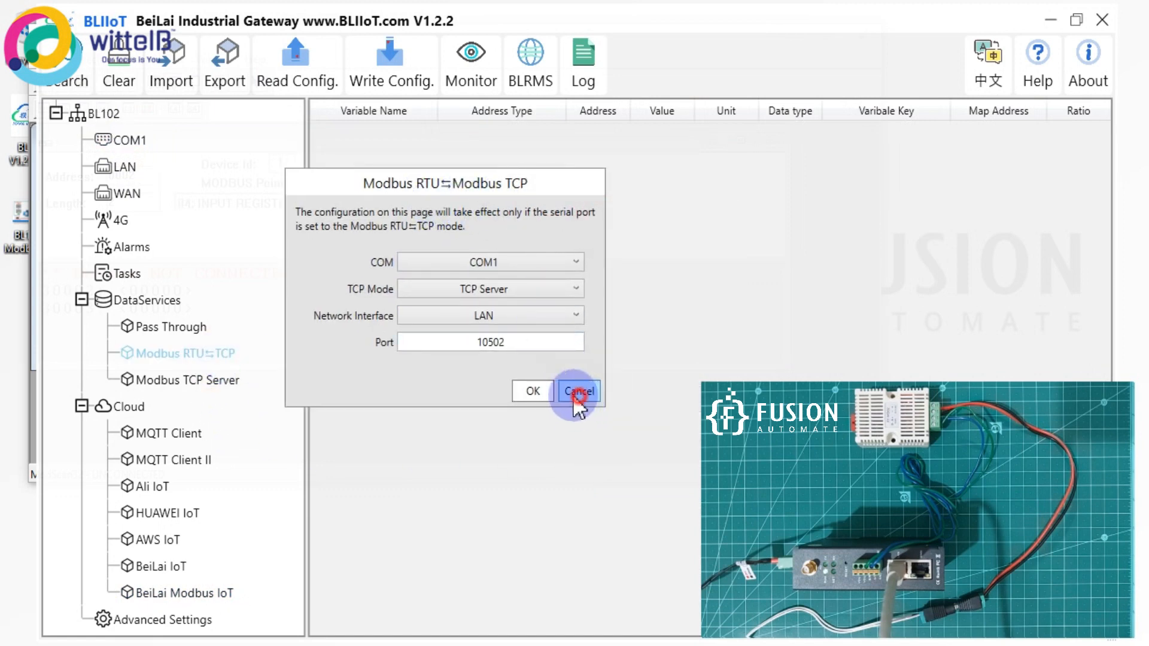
click(317, 645)
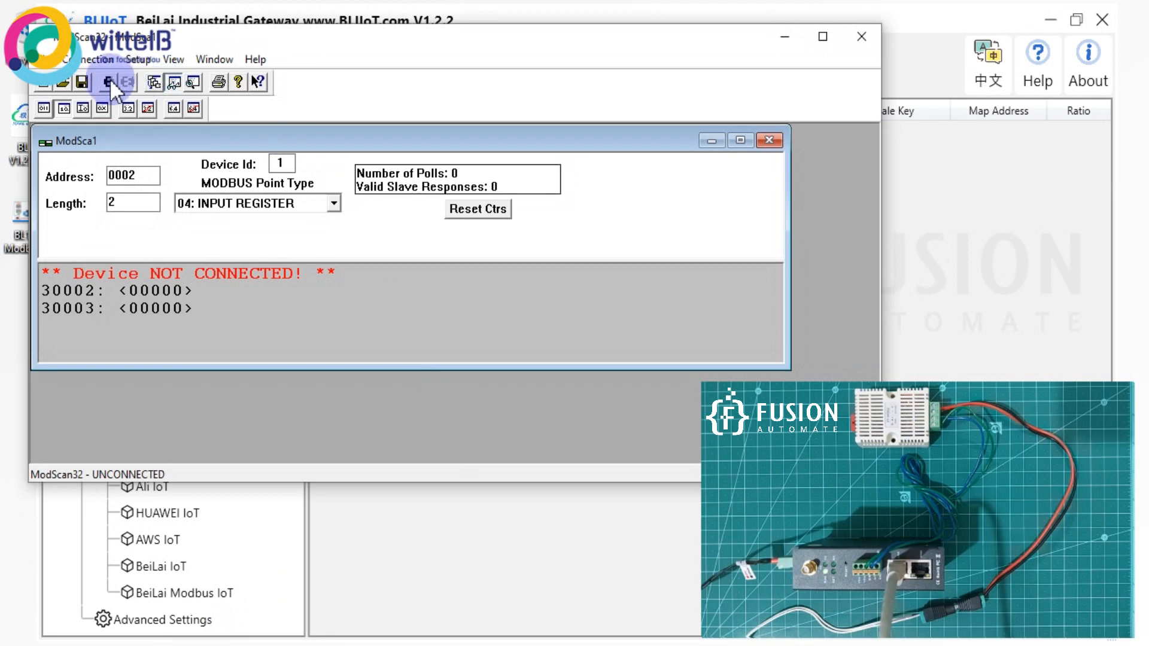
Connect ModScan32 to Remote modbusTCP Server 192.168.3.1 port 10502 and maximise the register display.
click(96, 58)
click(99, 73)
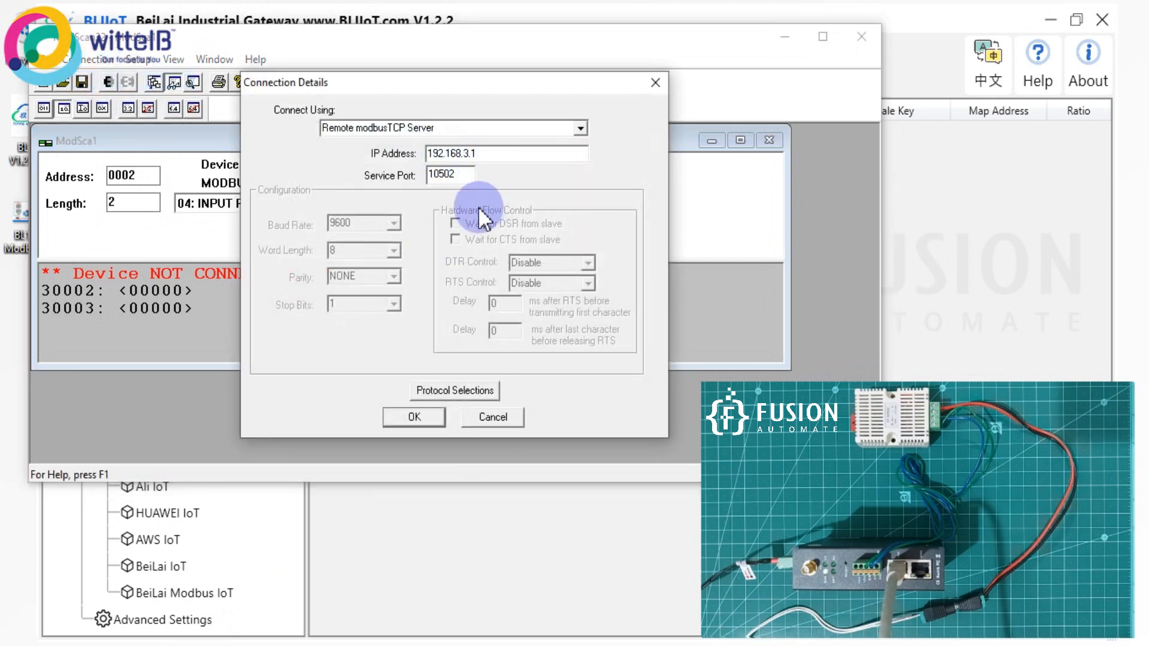
click(413, 417)
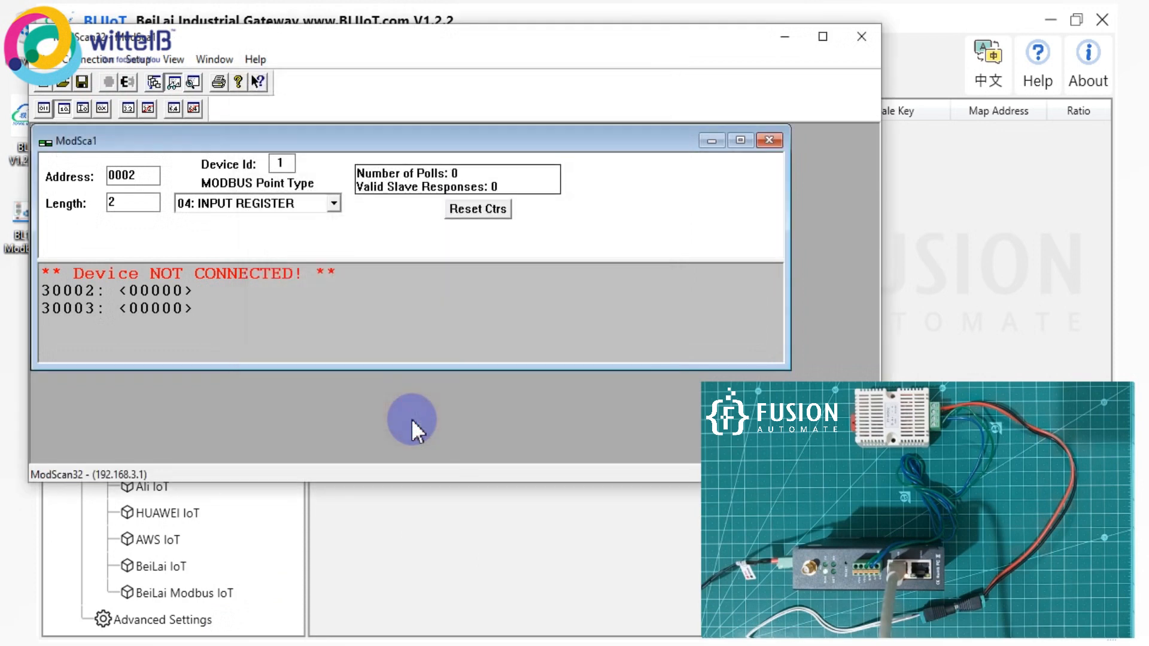
double_click(339, 148)
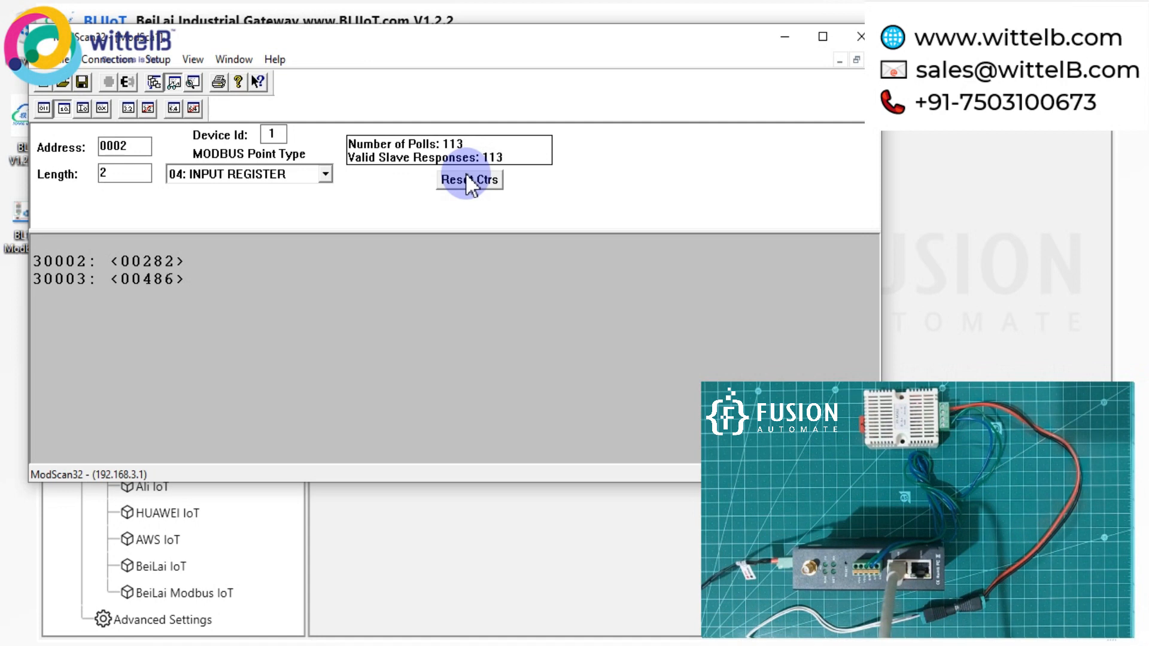
click(257, 645)
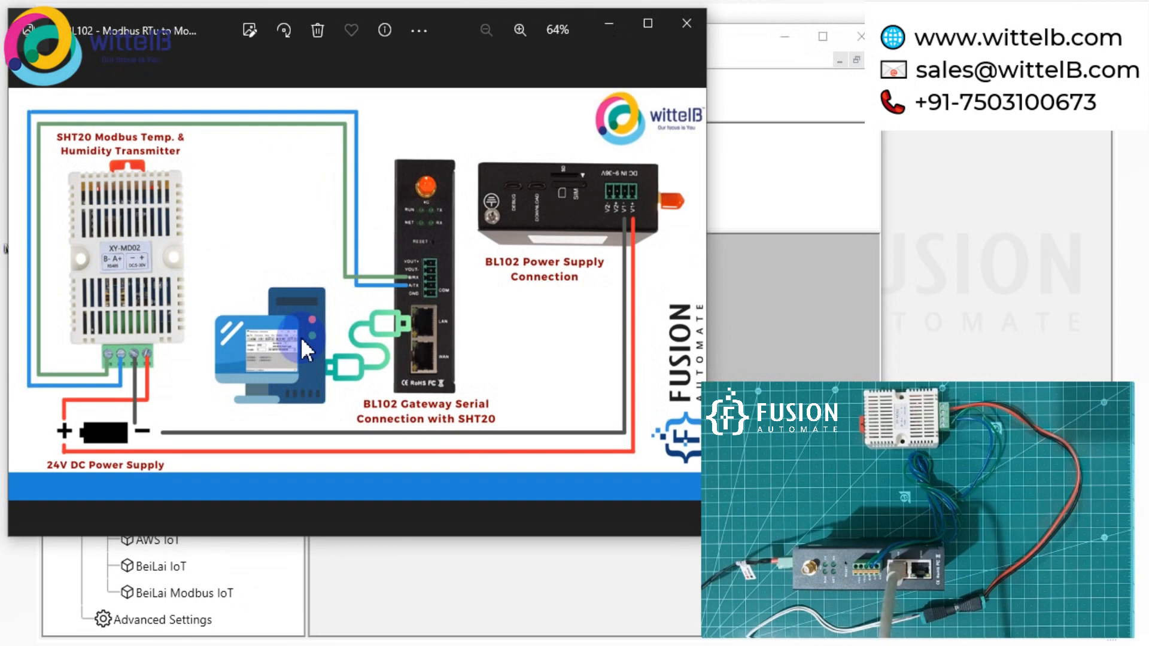
click(609, 39)
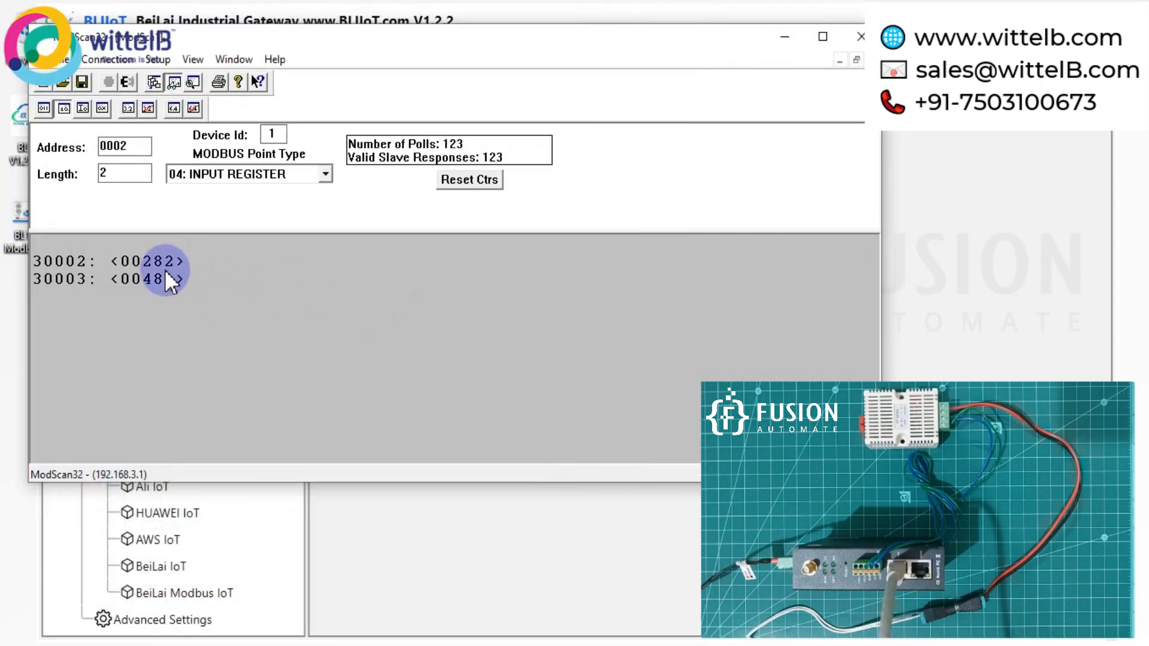